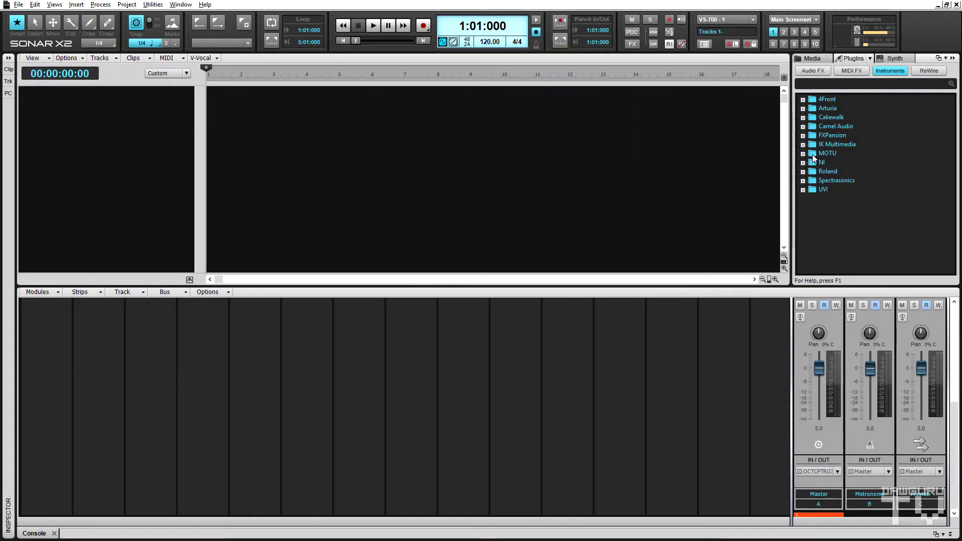
Insert Kontakt 5 16-out from the NI folder with all synth audio outputs as mono tracks
click(803, 163)
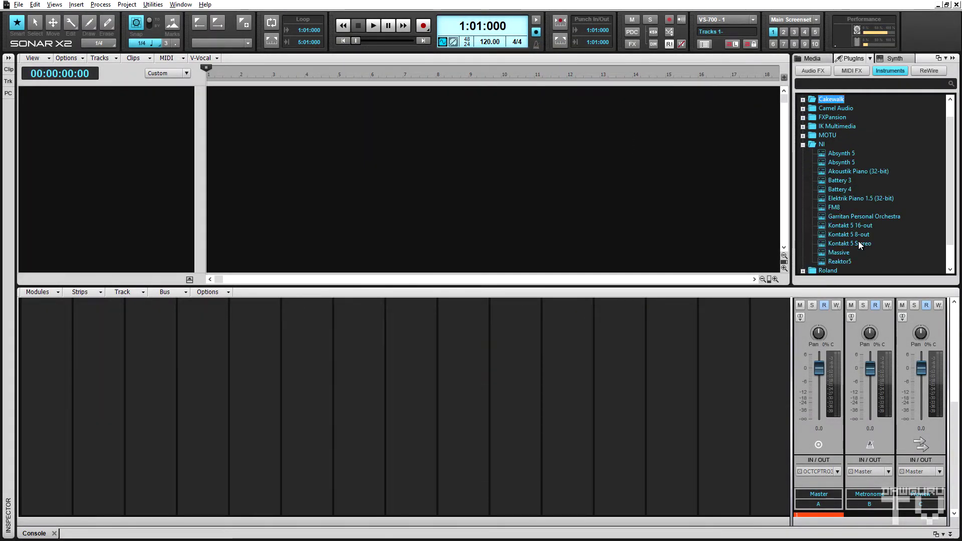
click(858, 228)
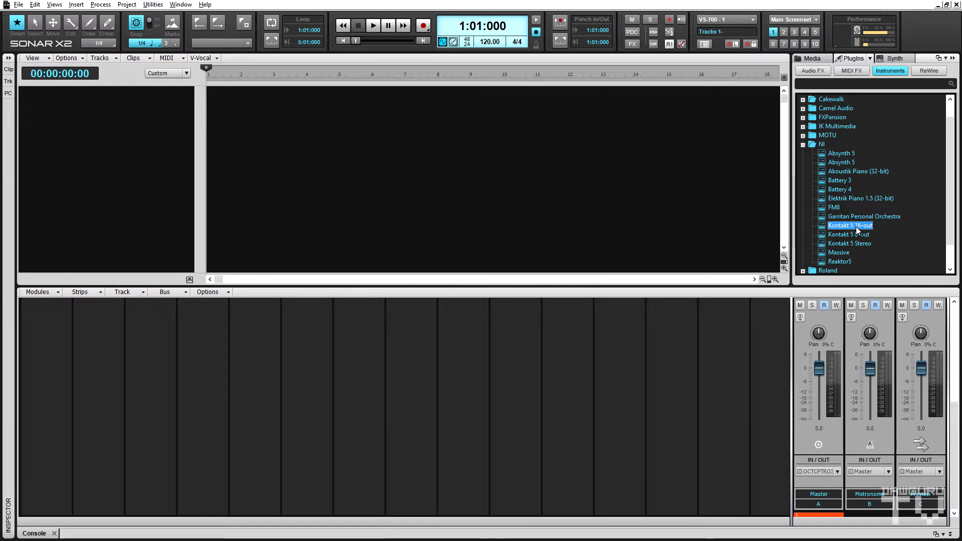
drag(858, 229, 597, 206)
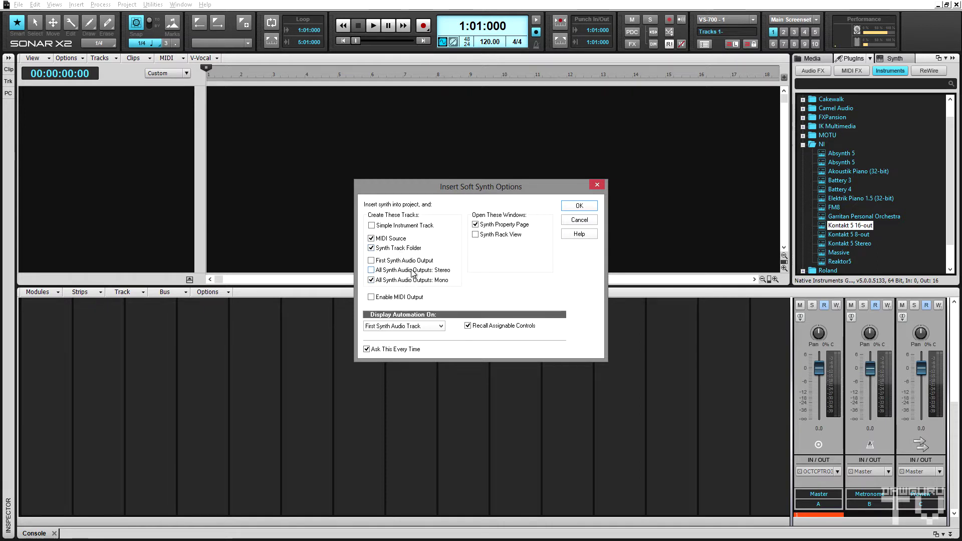
click(577, 208)
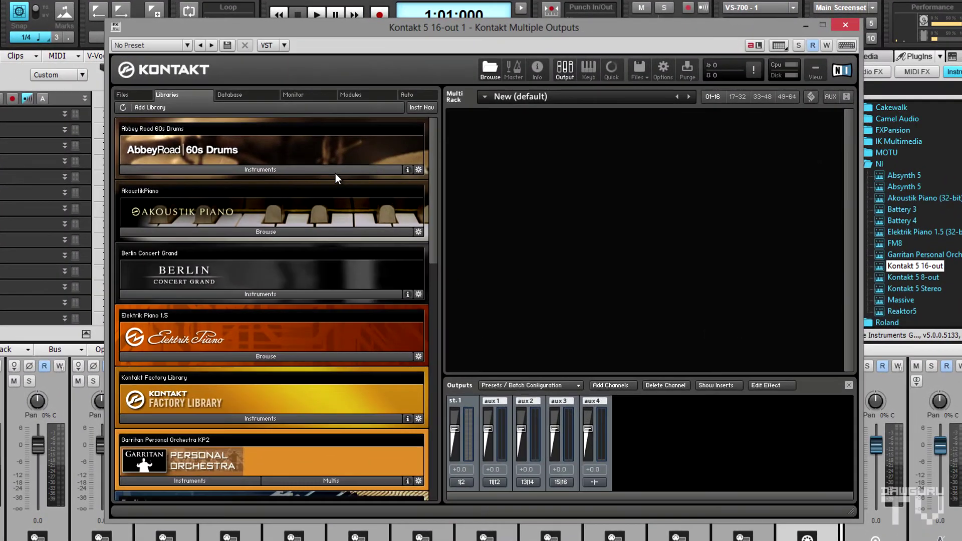
Load Abbey Road - Early 60s Kit Full.nki into the Multi Rack and toggle the output and insert panels
click(336, 172)
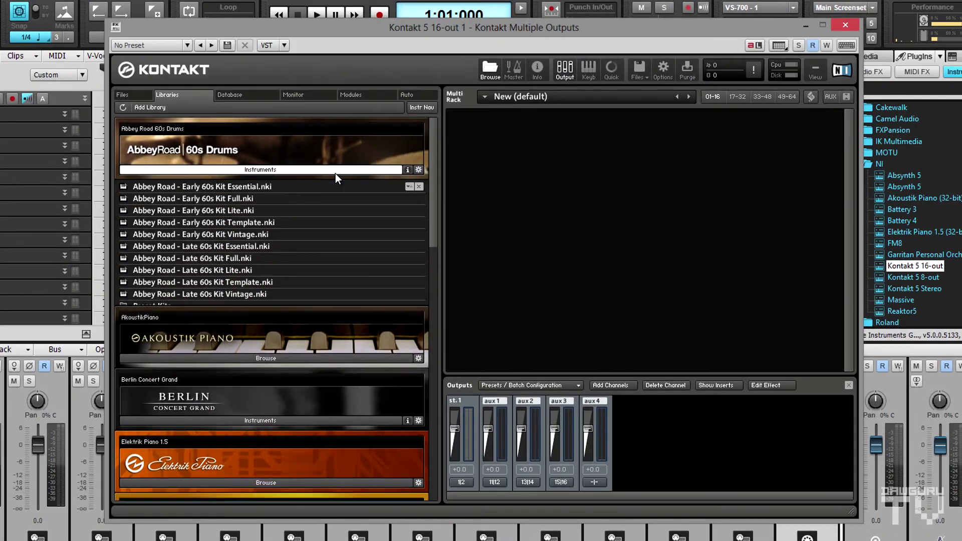
drag(301, 201, 556, 202)
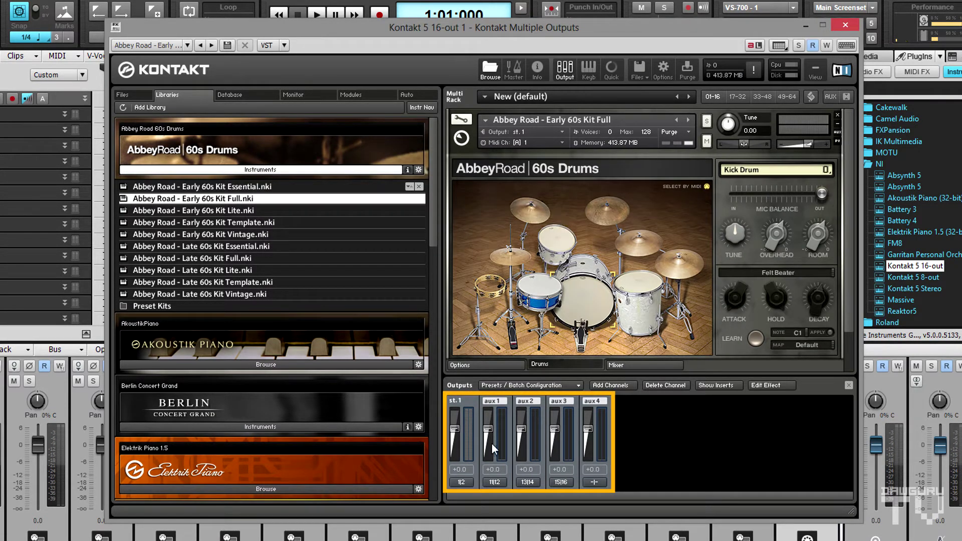
click(568, 75)
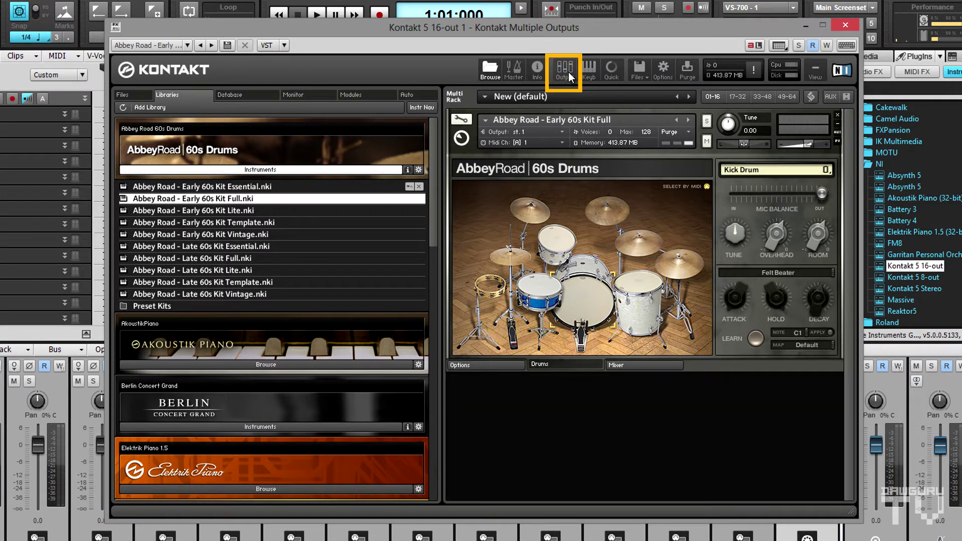
click(570, 77)
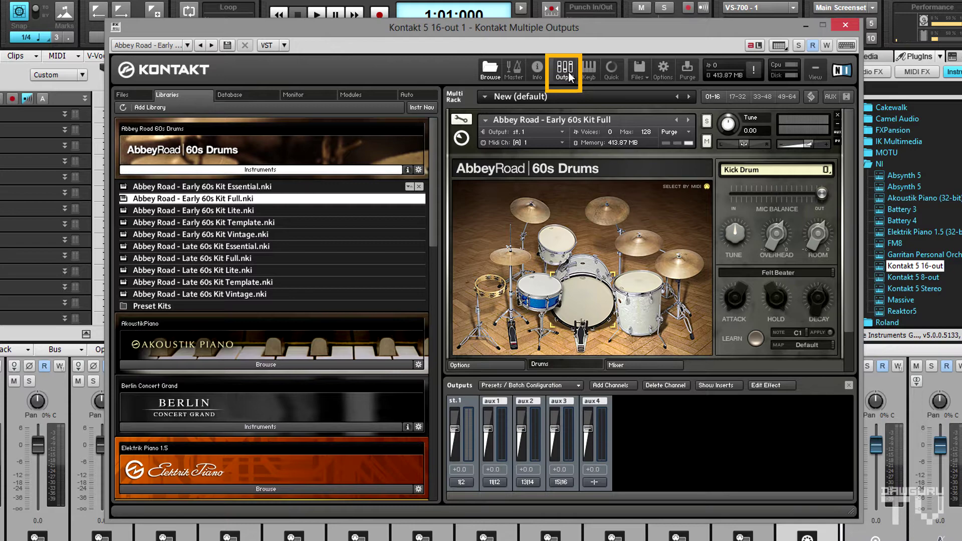
click(725, 385)
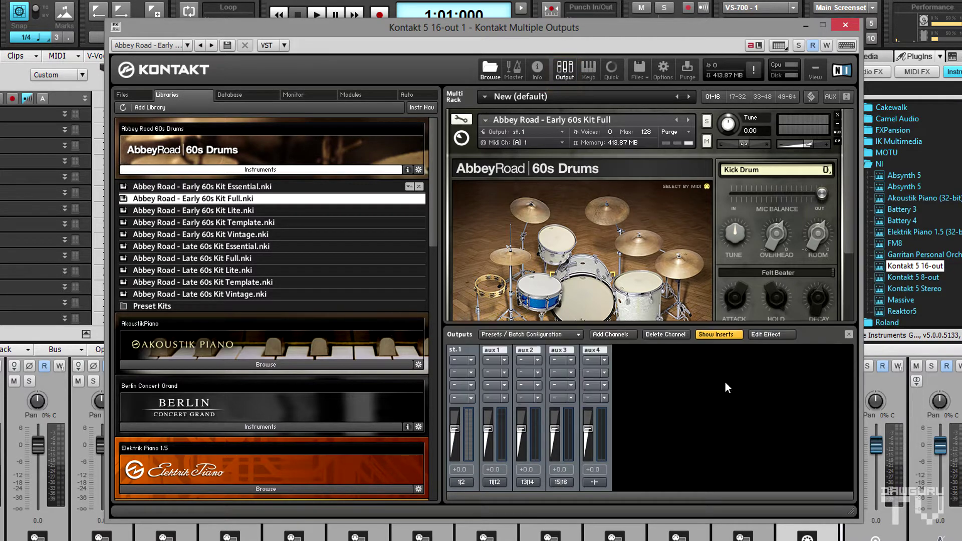
click(716, 335)
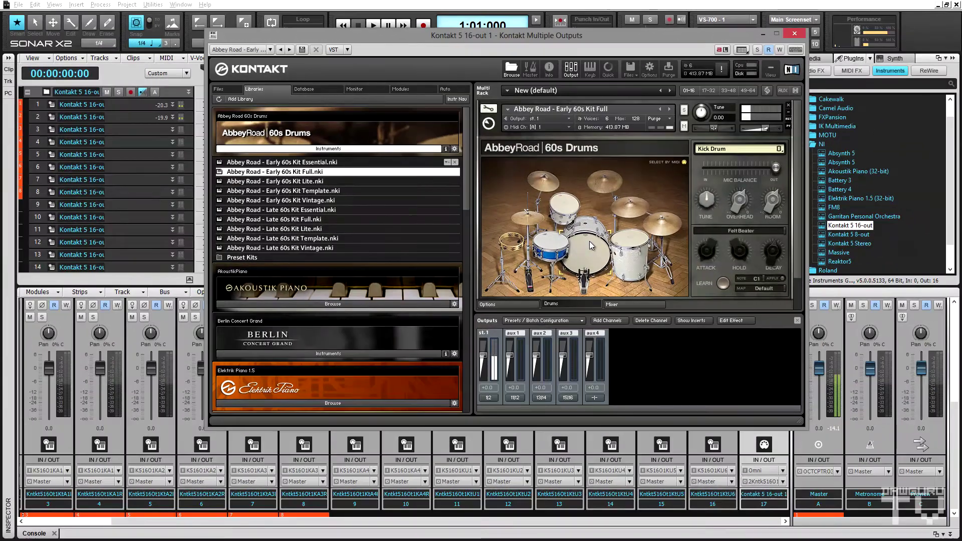
Audition the kick, floor tom, sizzle ride and snare drum
click(588, 283)
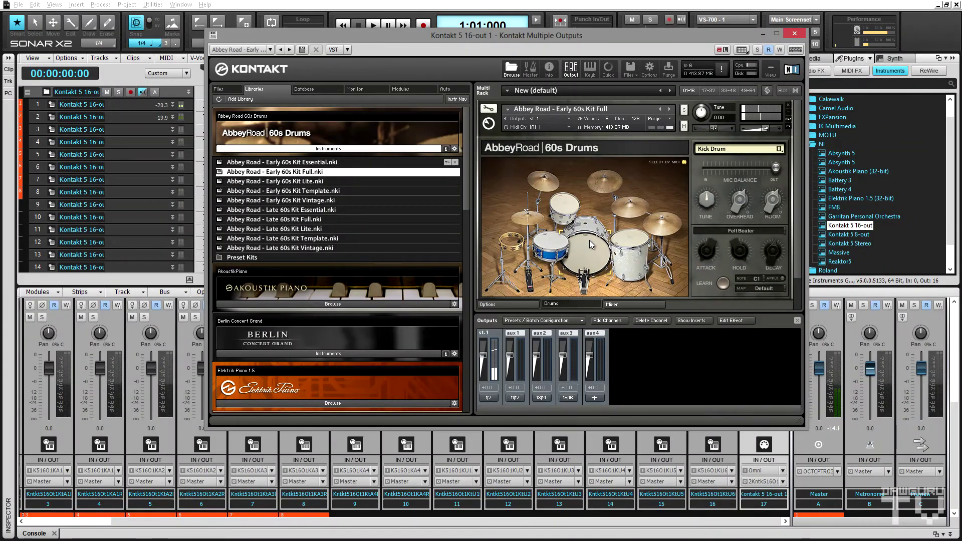
click(629, 239)
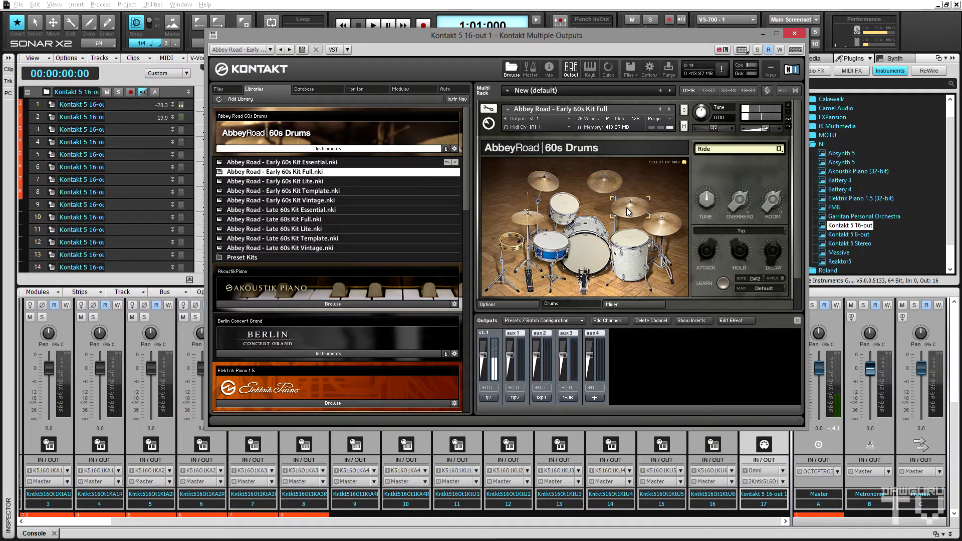
click(662, 228)
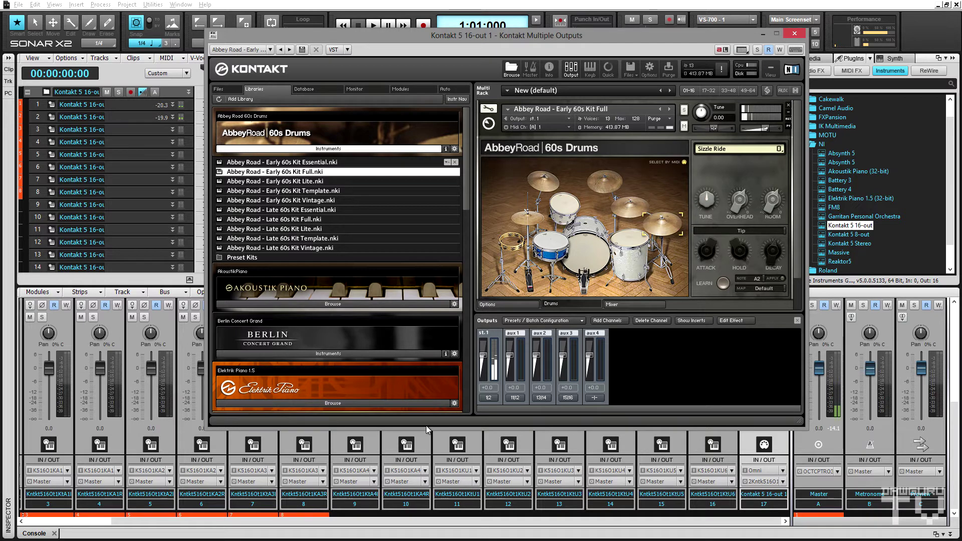
click(187, 520)
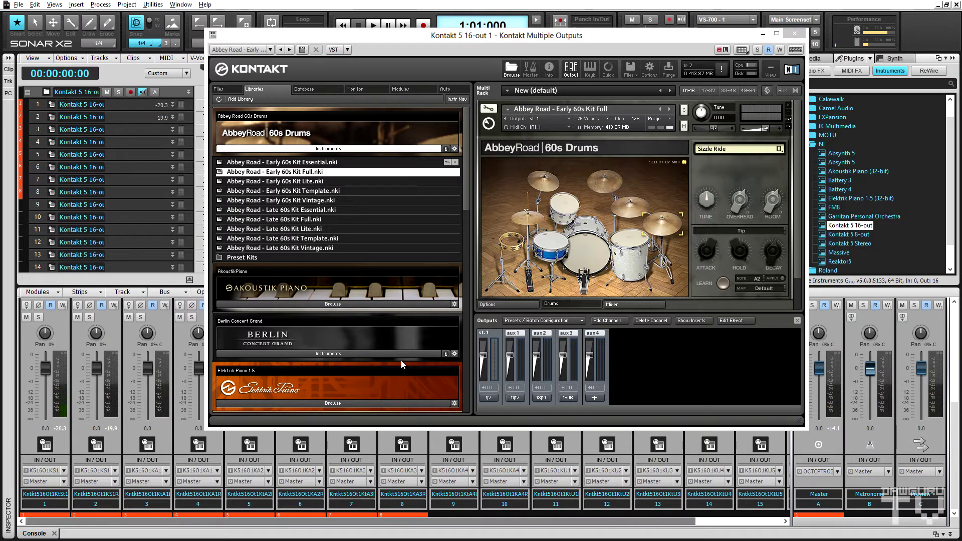
click(584, 244)
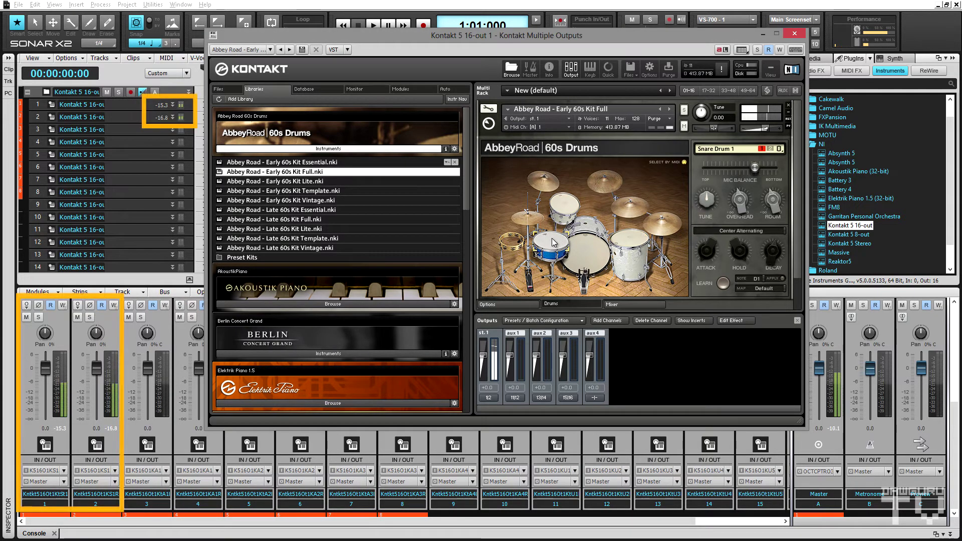
Play the kick, then open the kit's mixer page and switch from PERCUSSION back to DRUMS
click(584, 245)
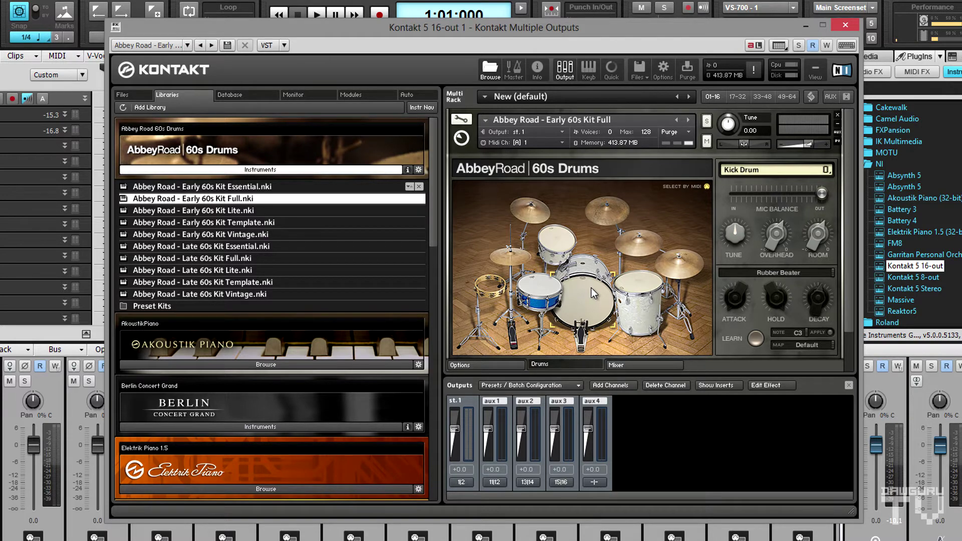
click(627, 366)
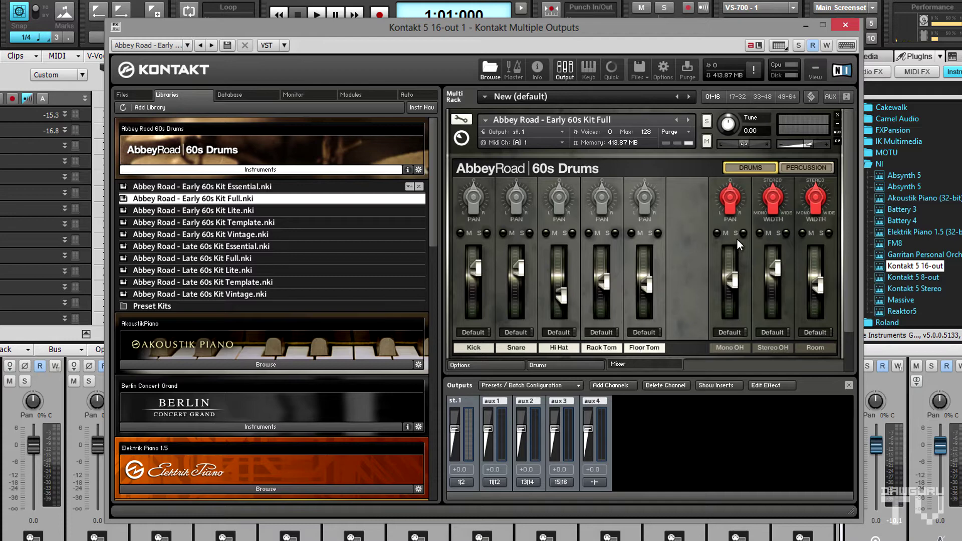
click(805, 169)
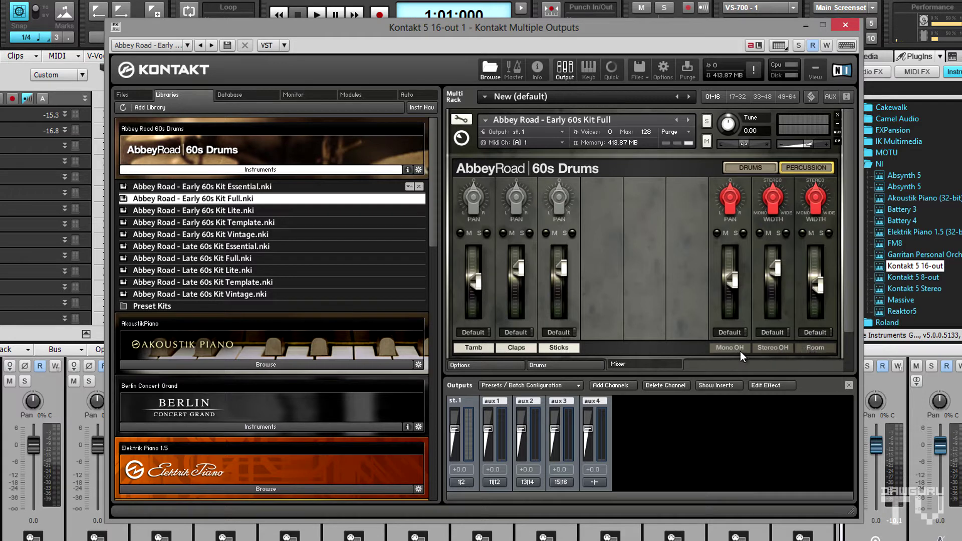
click(751, 168)
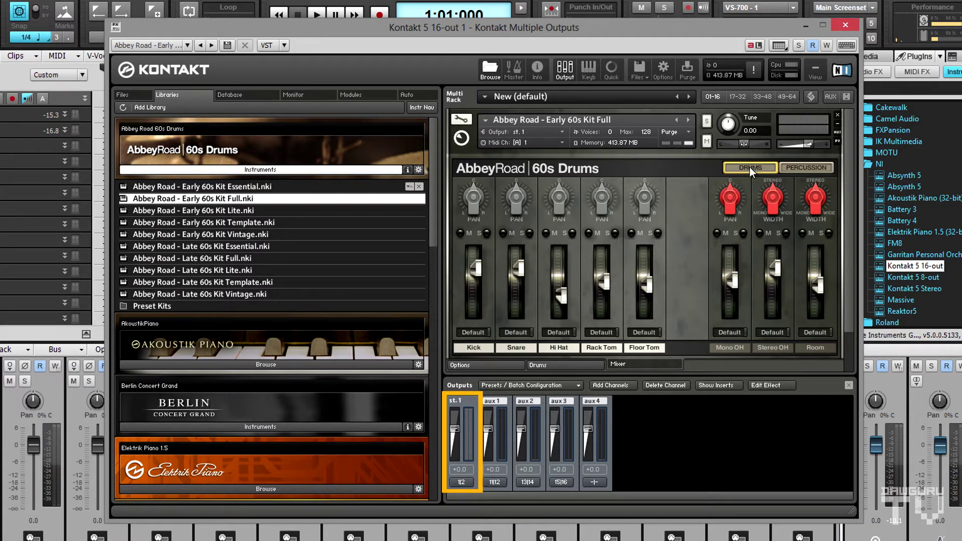
Set the st.1 output to 1 audio channel and rename it Mo. 1
click(461, 482)
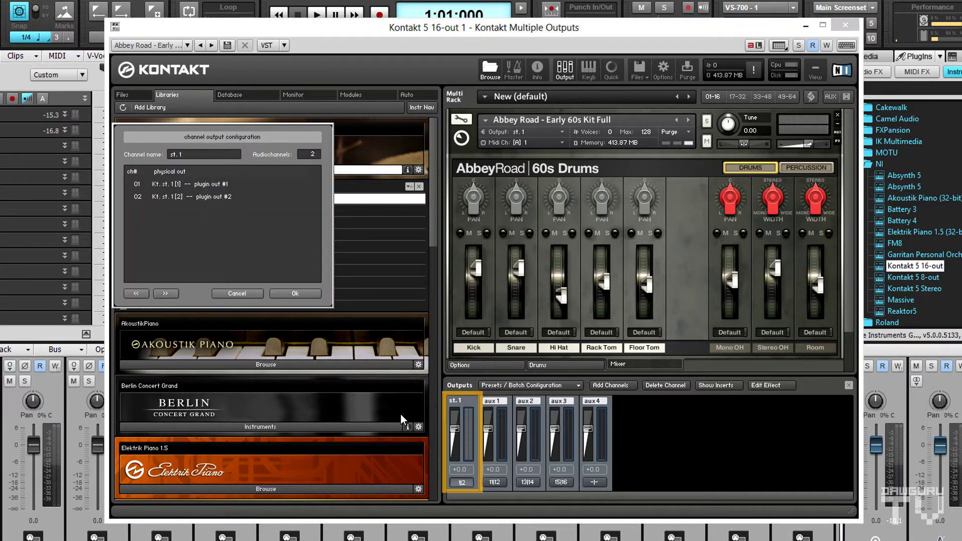
click(318, 157)
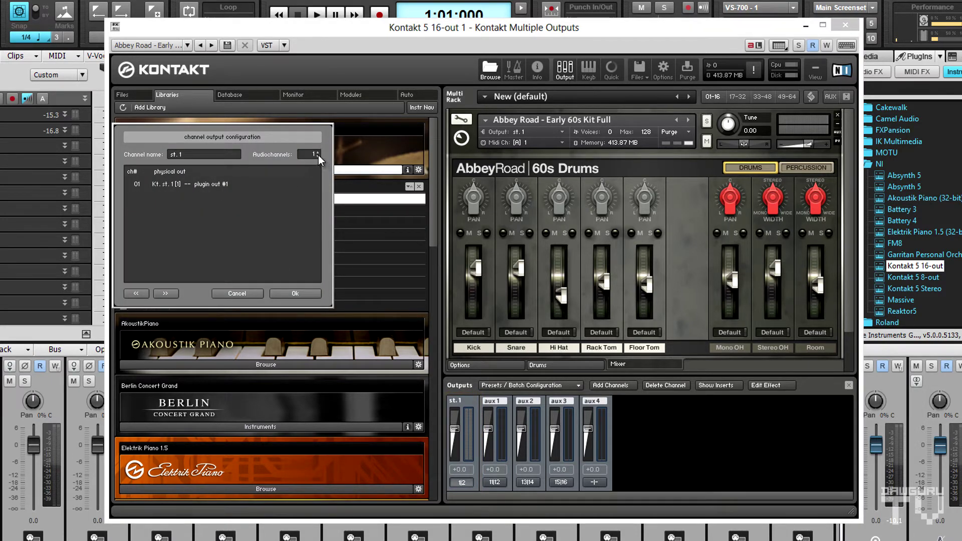
click(173, 155)
key(BackSpace)
key(BackSpace)
key(BackSpace)
text(Mo)
click(296, 293)
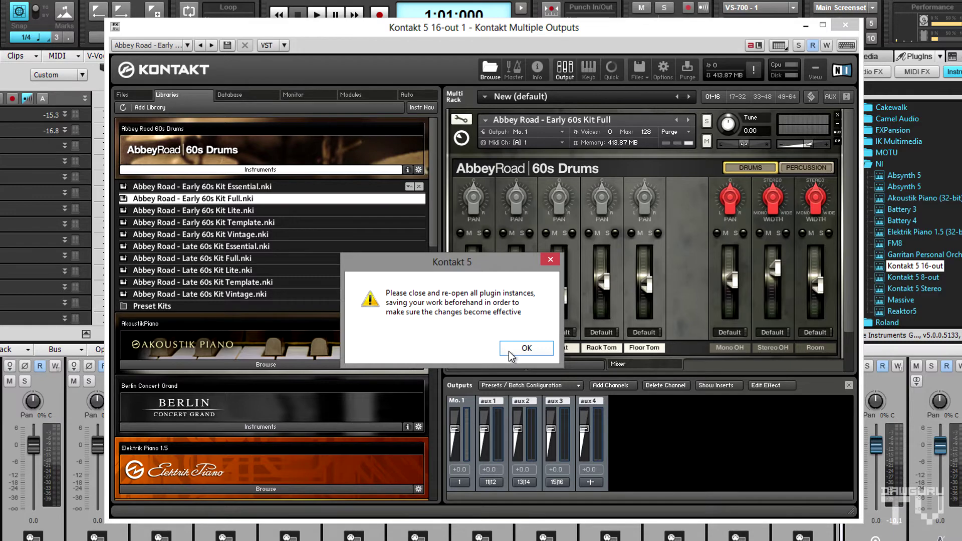
Add 8 one-channel outputs starting at host output Kt. st. 1 [2] with ascending assignment
click(526, 349)
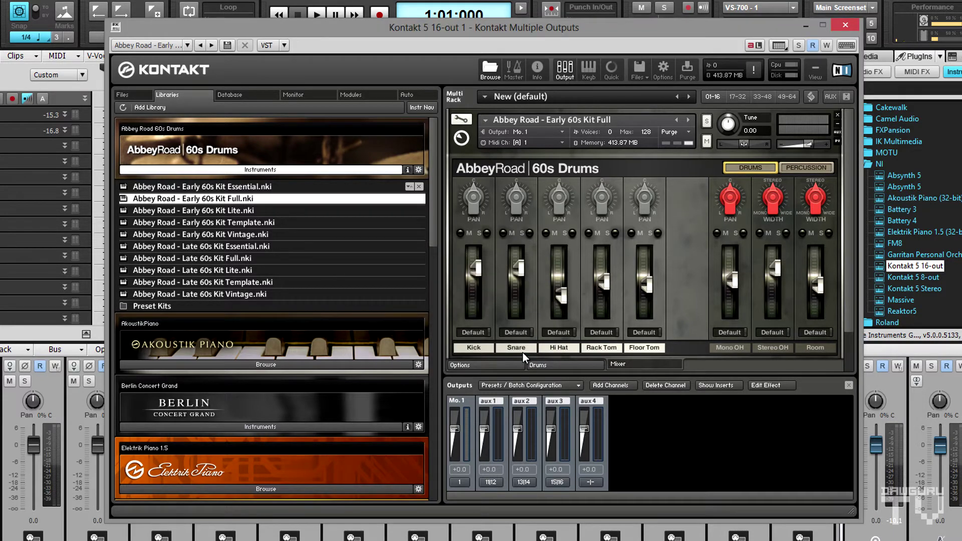
click(610, 386)
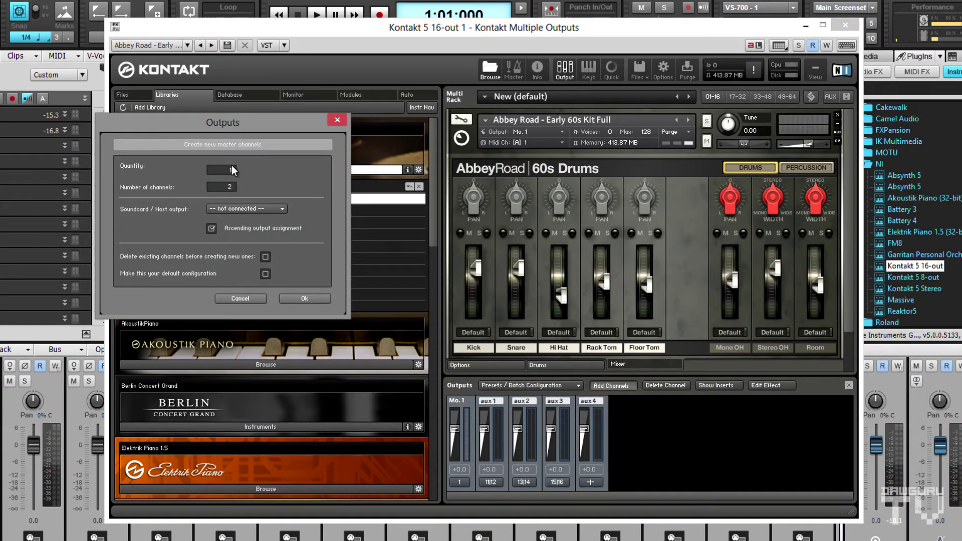
scroll(232, 170, up, 2)
scroll(234, 189, down, 1)
click(239, 210)
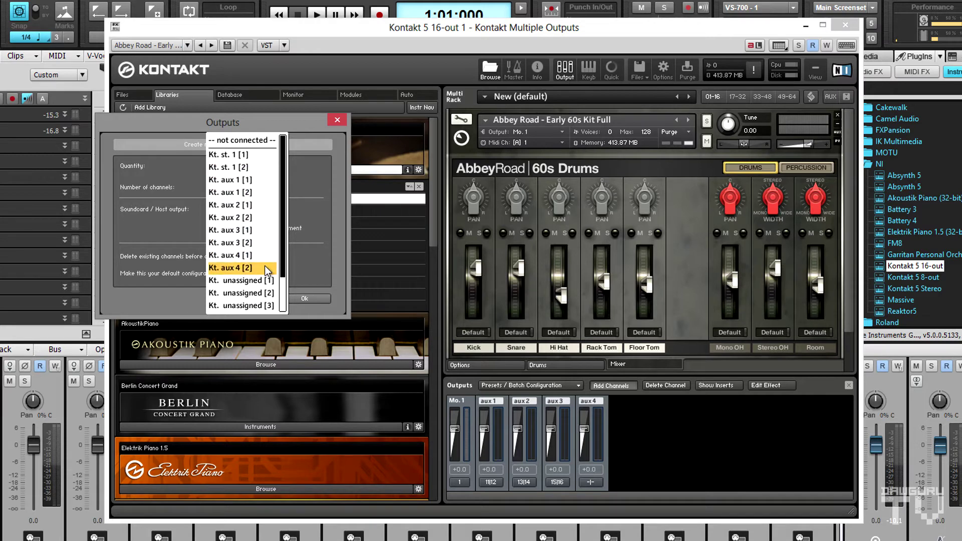
drag(284, 281, 275, 250)
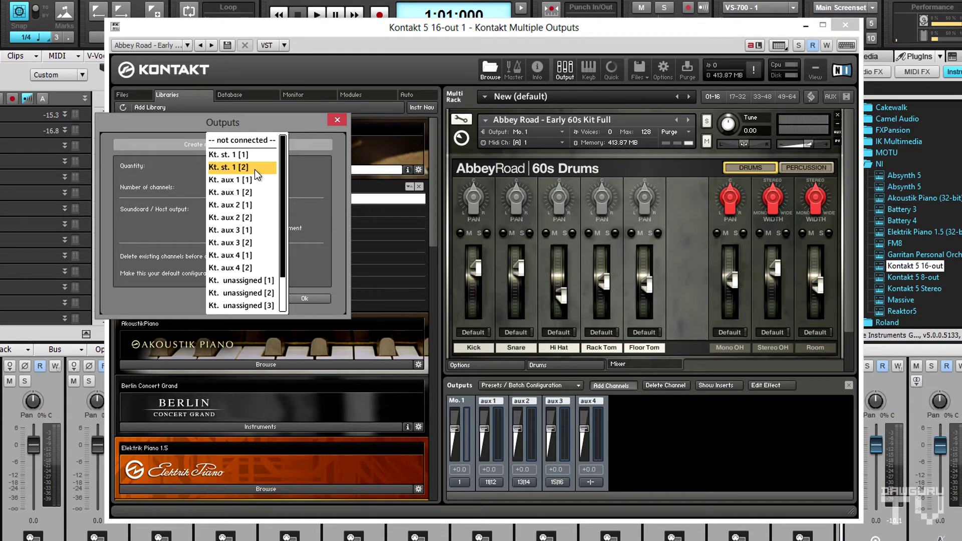
click(224, 170)
click(211, 229)
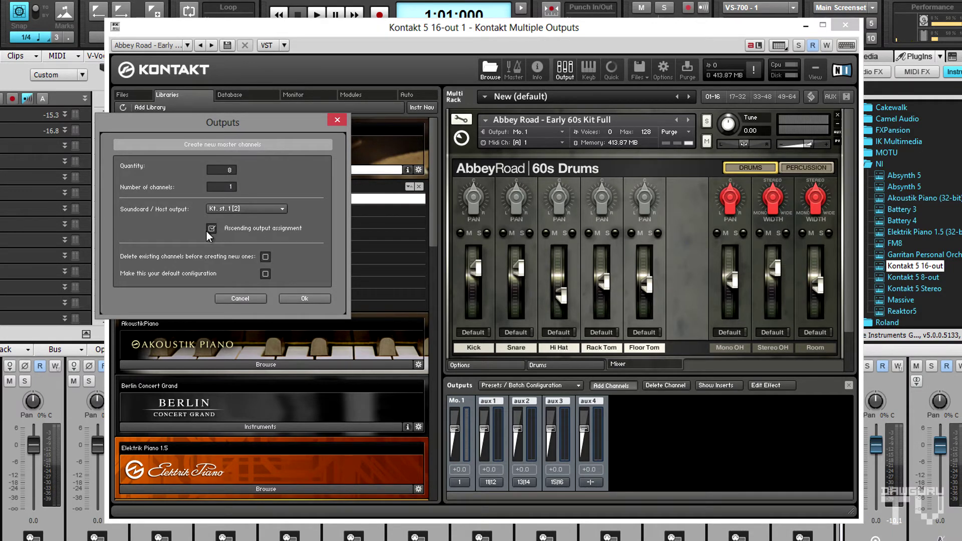
click(304, 298)
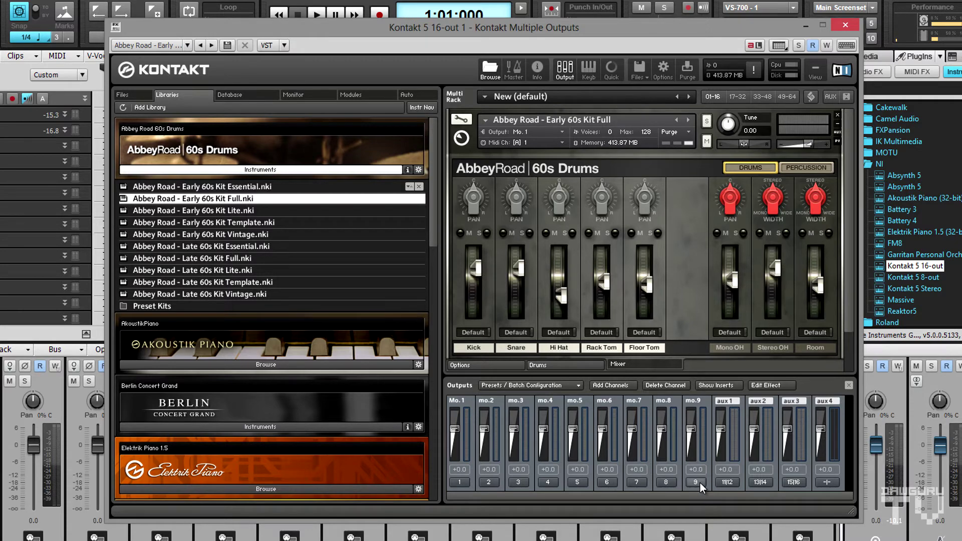
Add 2 stereo output channels, st.10 and st.11, assigned to Kt. unassigned [1]
click(611, 385)
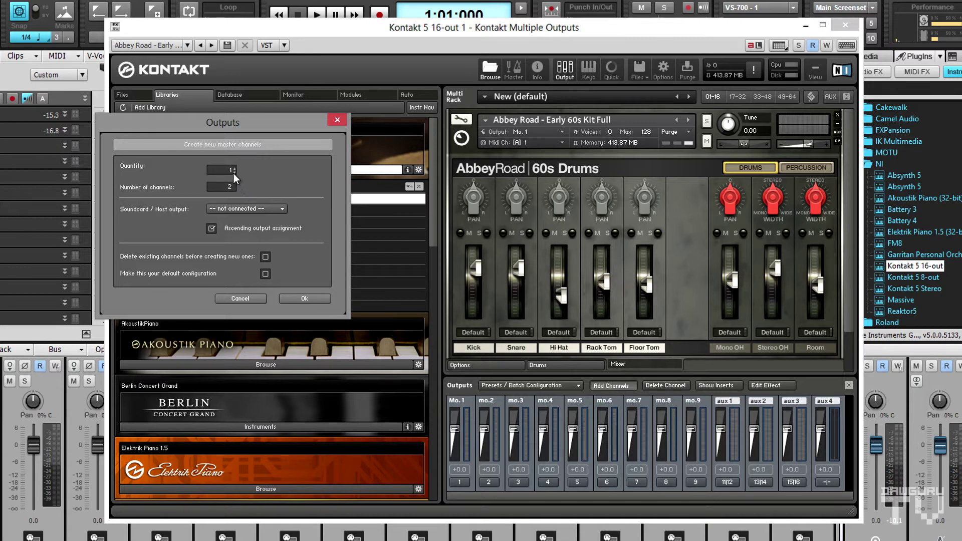
click(236, 211)
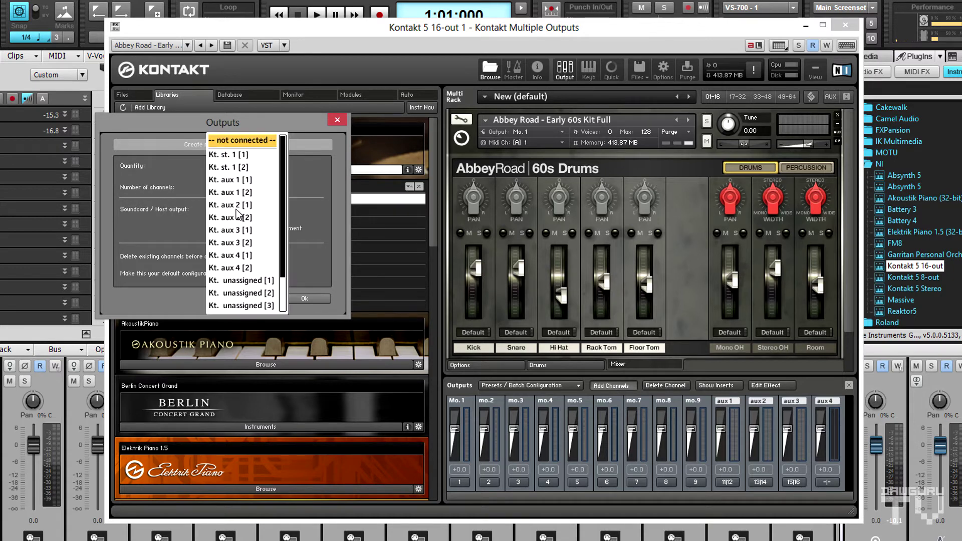
click(257, 283)
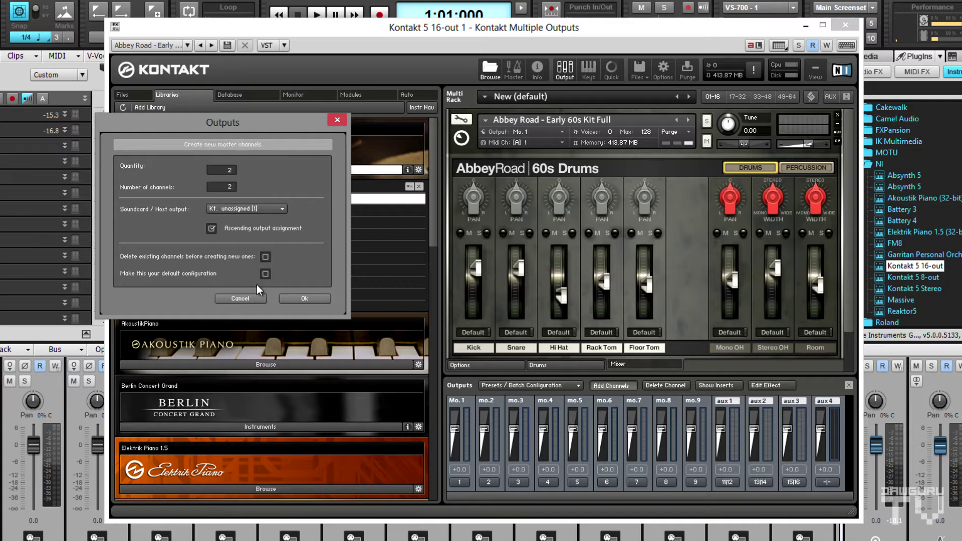
click(304, 298)
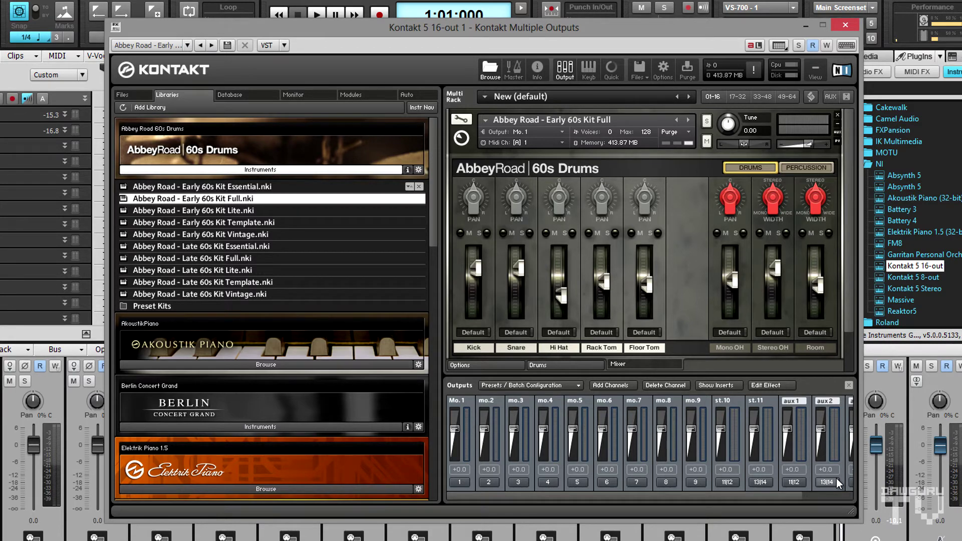
Reload the Early 60s Kit Full instrument and show its mixer channels
click(478, 333)
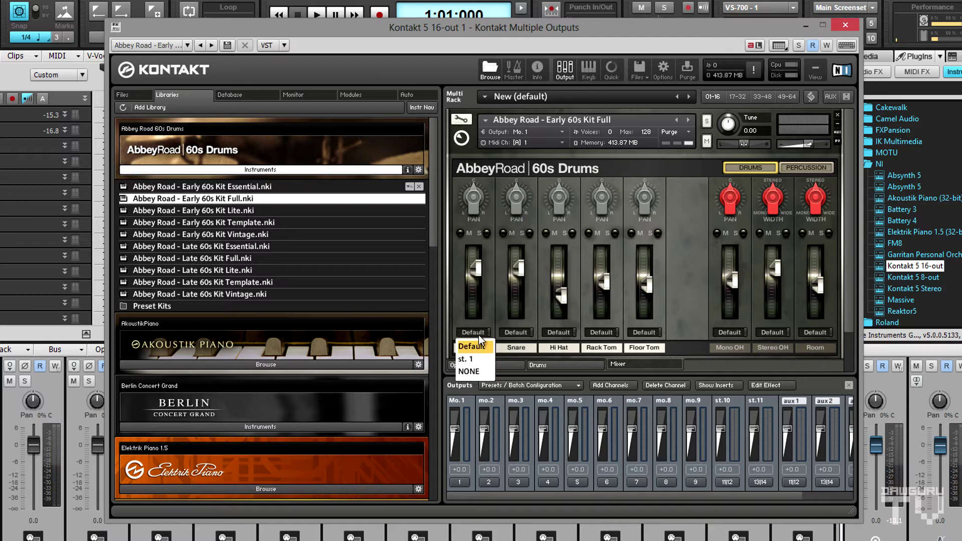
click(458, 309)
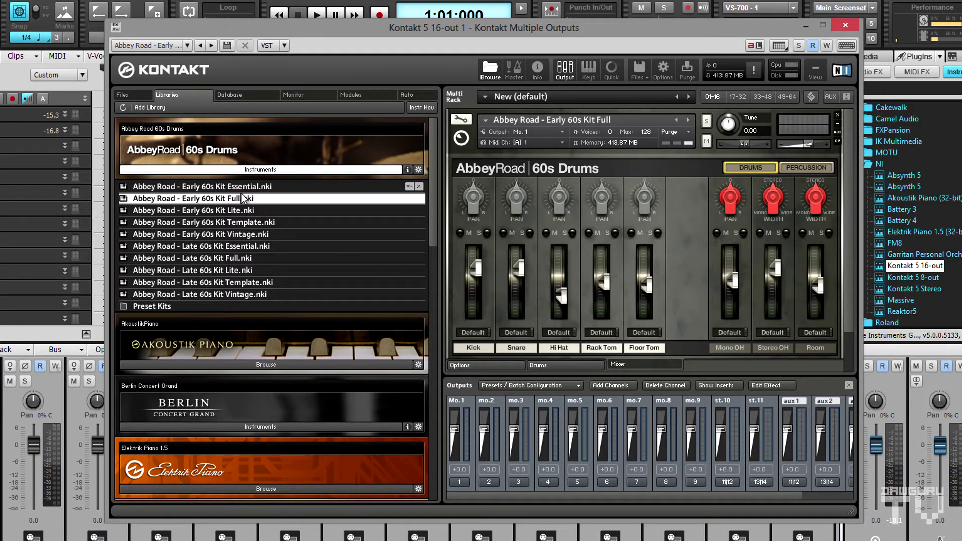
drag(242, 201, 538, 221)
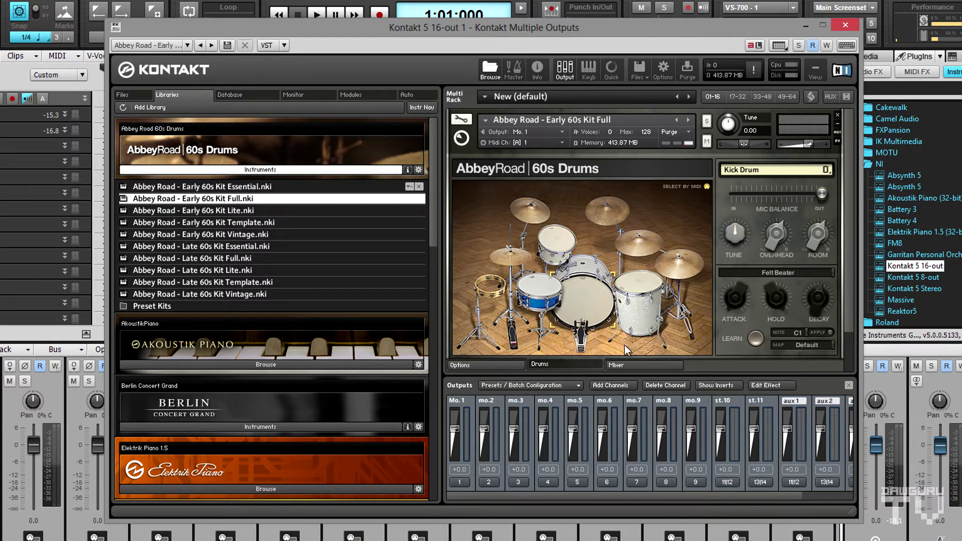
click(642, 364)
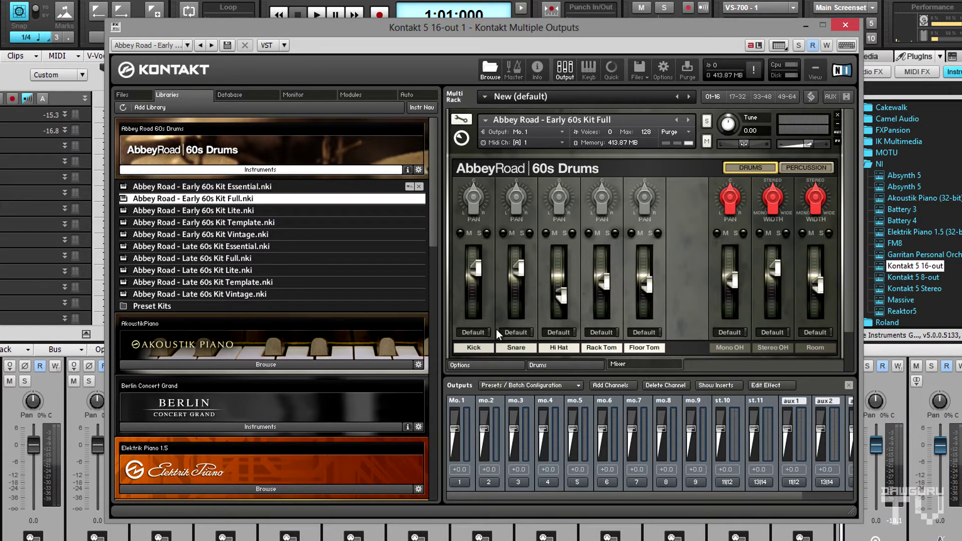
Route Kick, Snare, Hi Hat, Rack Tom and Floor Tom to outputs Mo. 1 through mo.5
click(475, 333)
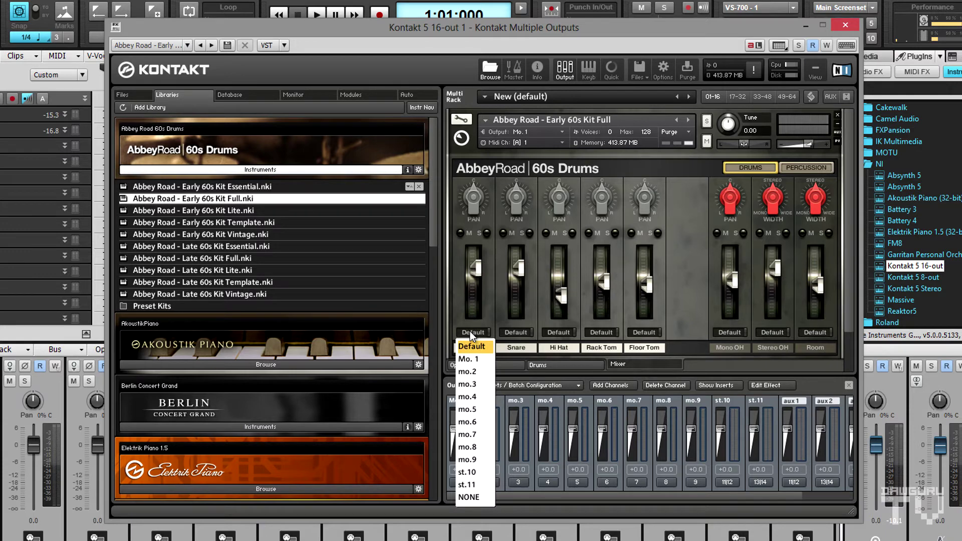
click(476, 357)
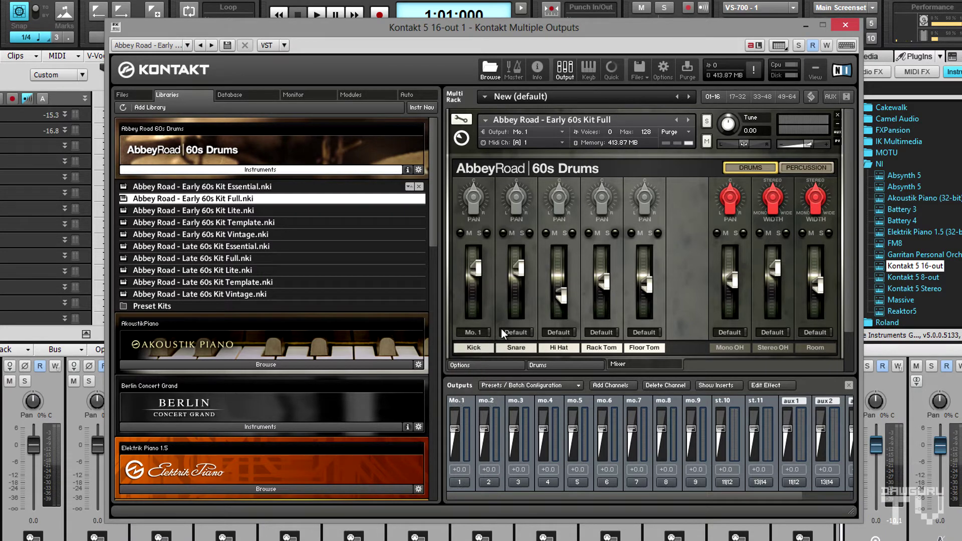
click(516, 333)
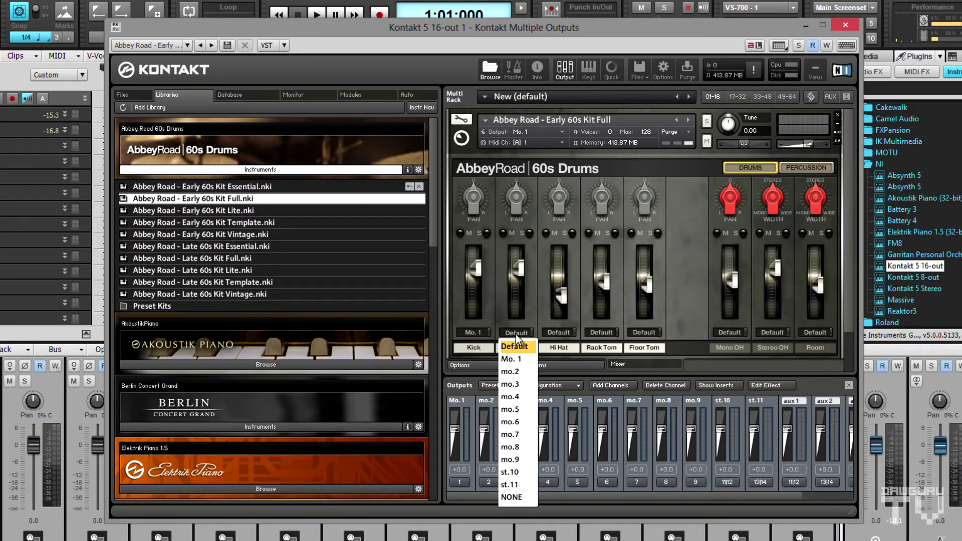
click(523, 372)
click(559, 333)
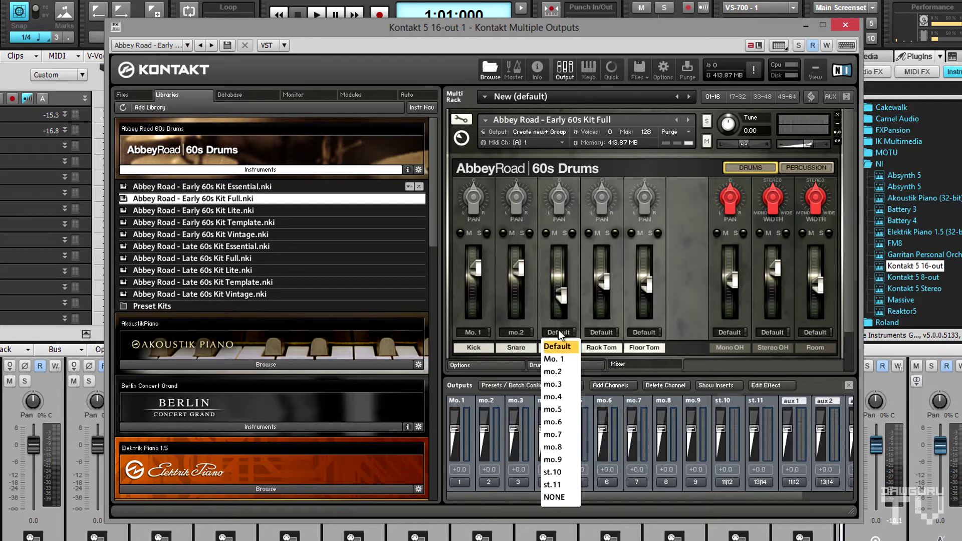
click(560, 384)
click(605, 339)
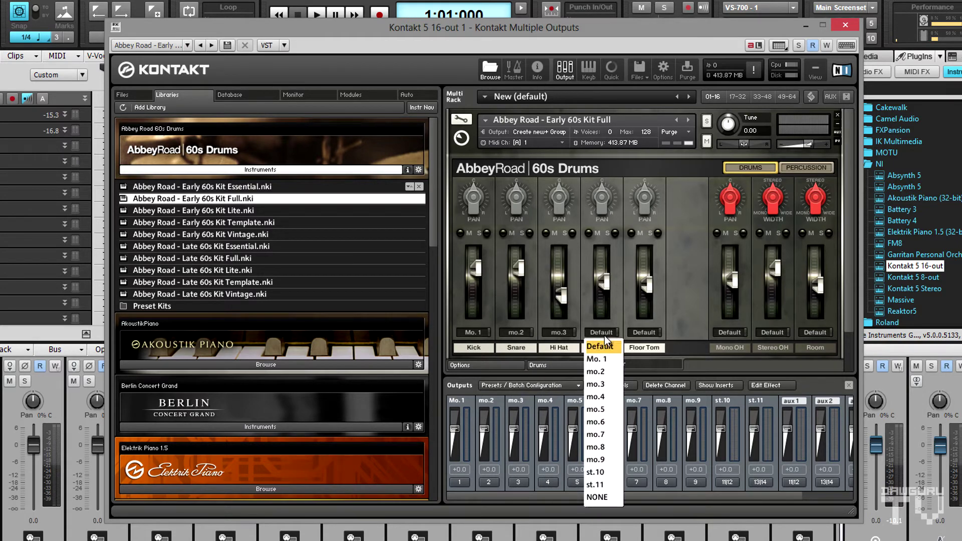
click(609, 397)
click(642, 333)
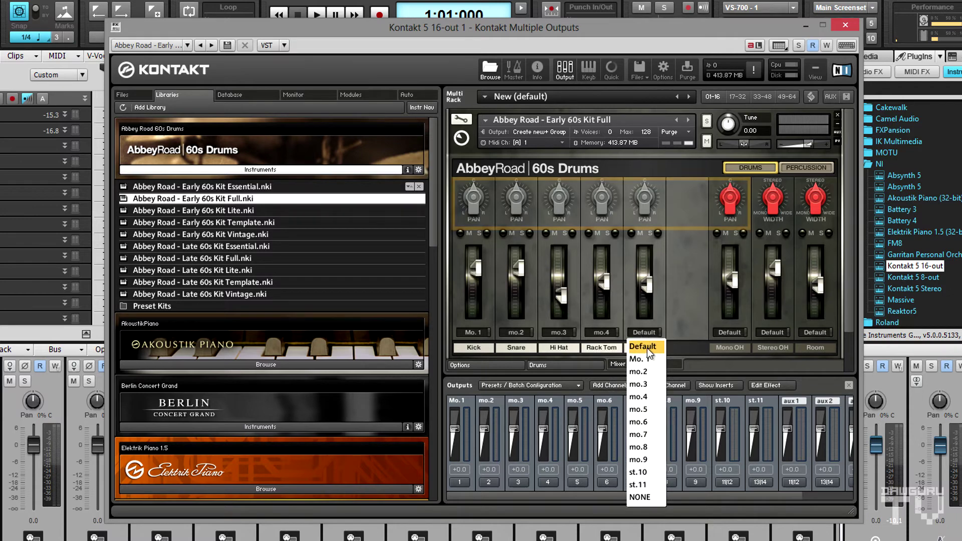
click(653, 410)
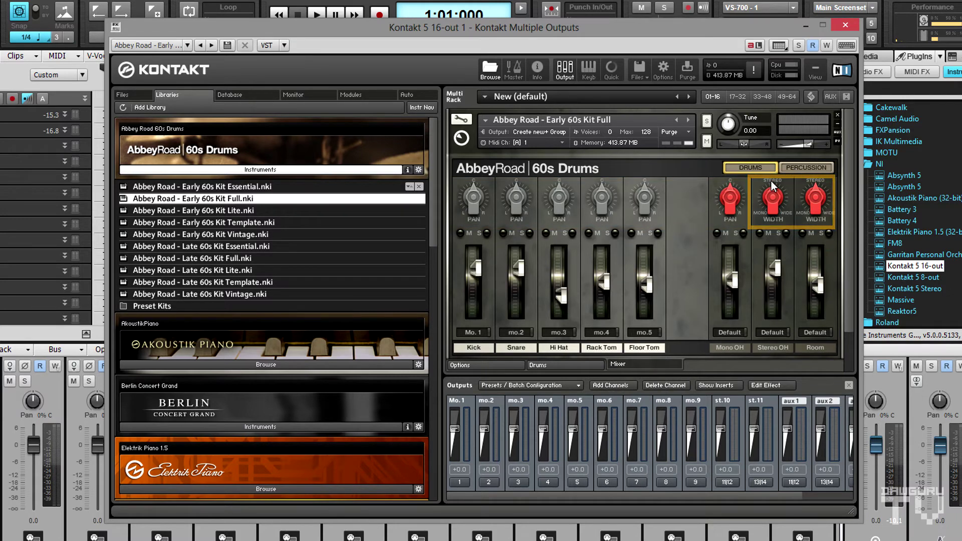
On the Percussion page, route Tamb, Claps, Sticks, Mono OH to mo.6–mo.9, Stereo OH to st.10, Room to st.11
click(807, 168)
click(471, 332)
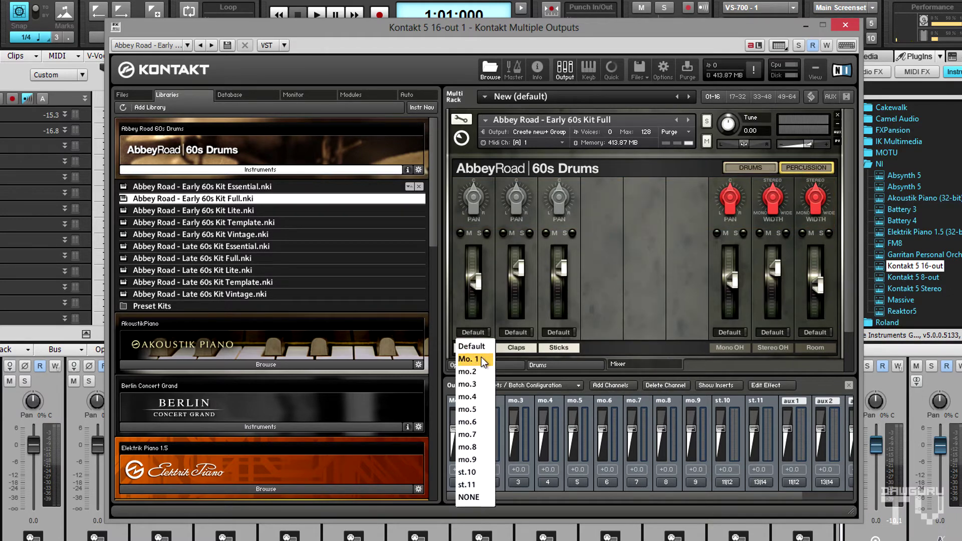
click(480, 422)
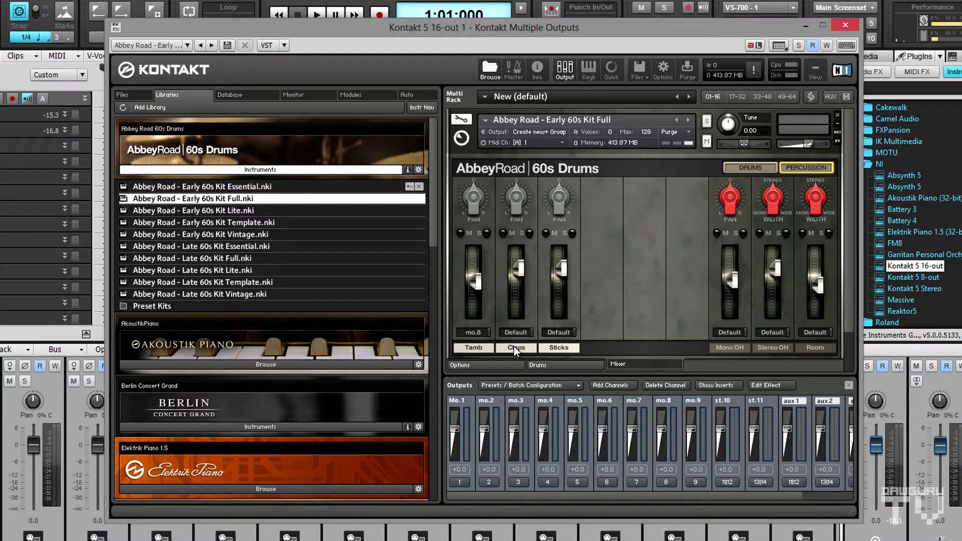
click(523, 331)
click(524, 434)
click(559, 333)
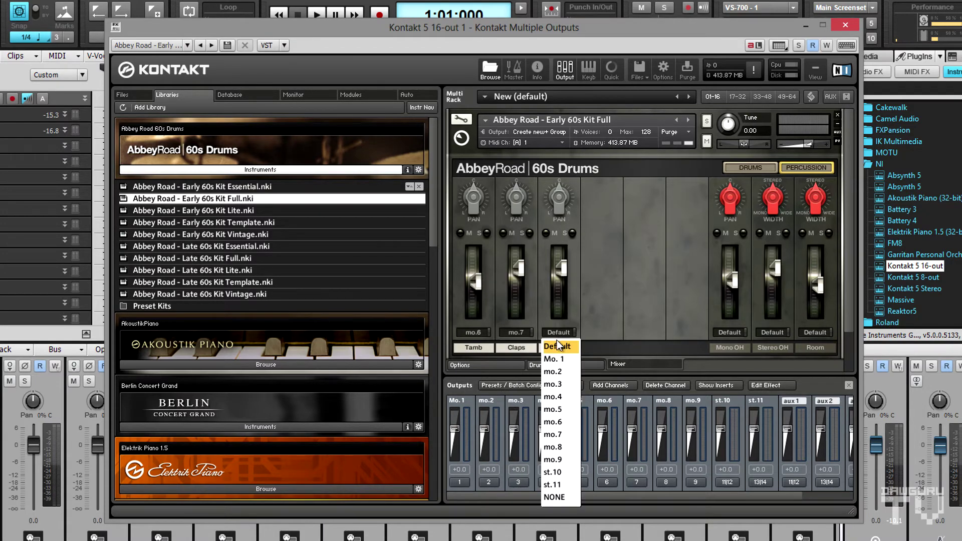
click(569, 448)
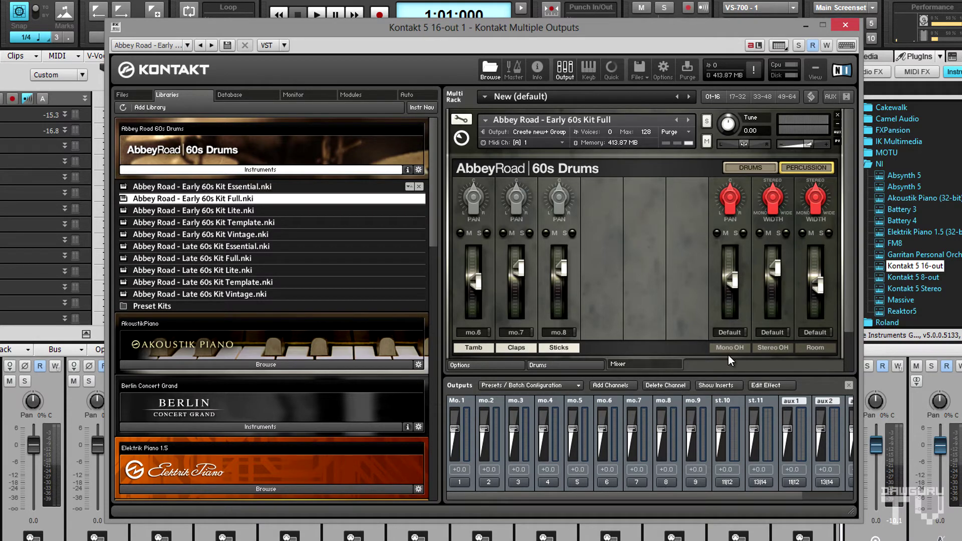
click(729, 332)
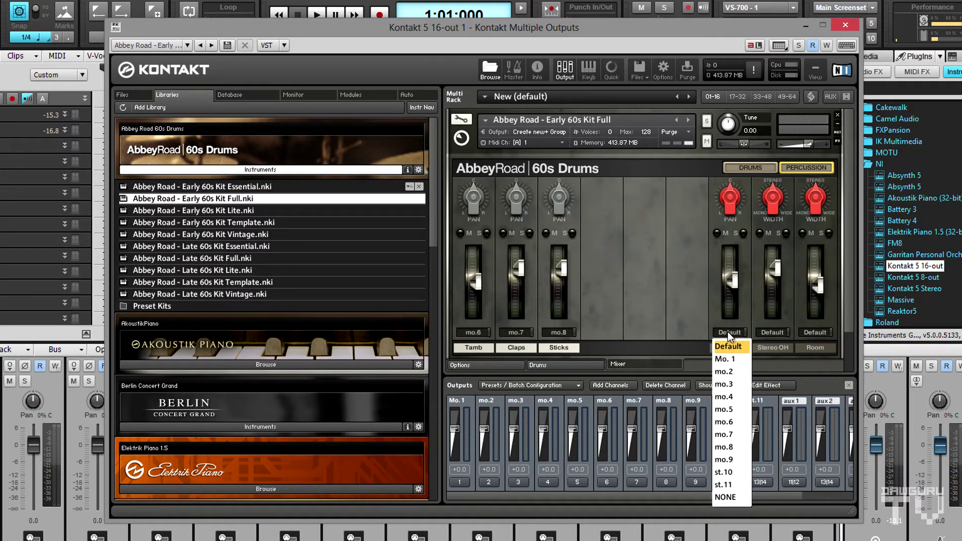
click(738, 460)
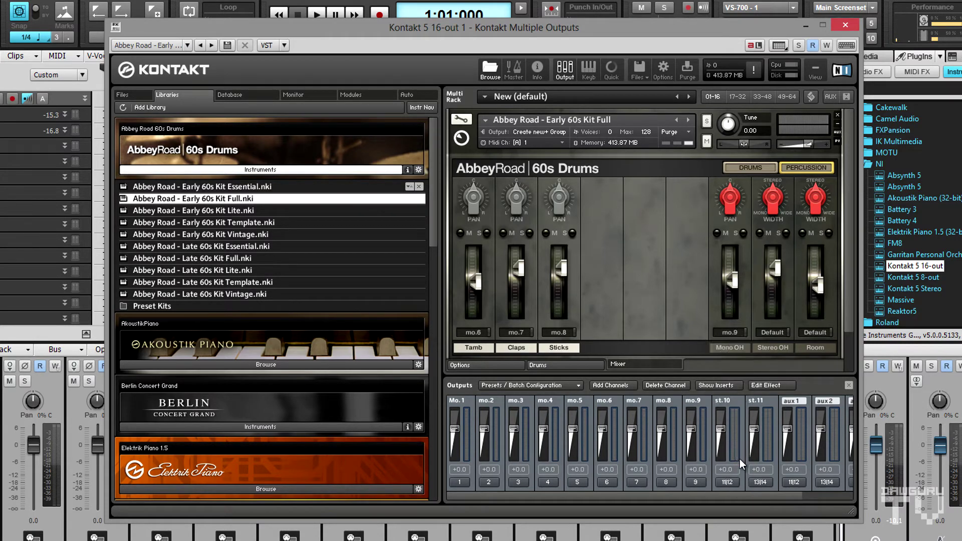
click(769, 332)
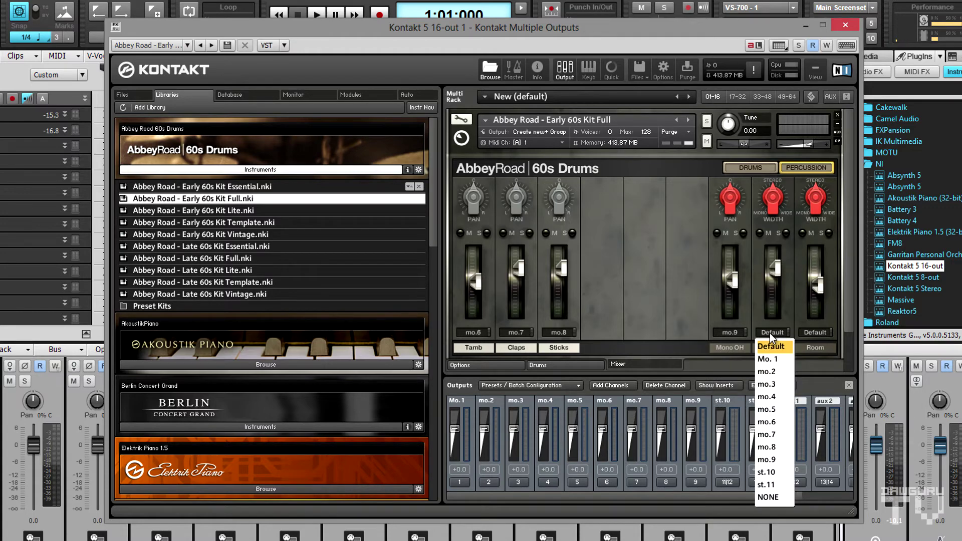
click(773, 474)
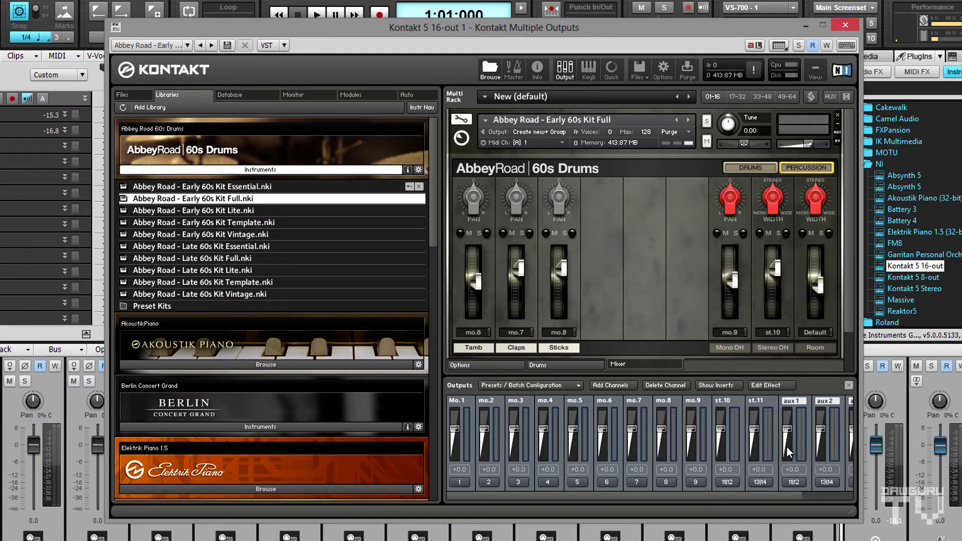
click(815, 333)
click(826, 485)
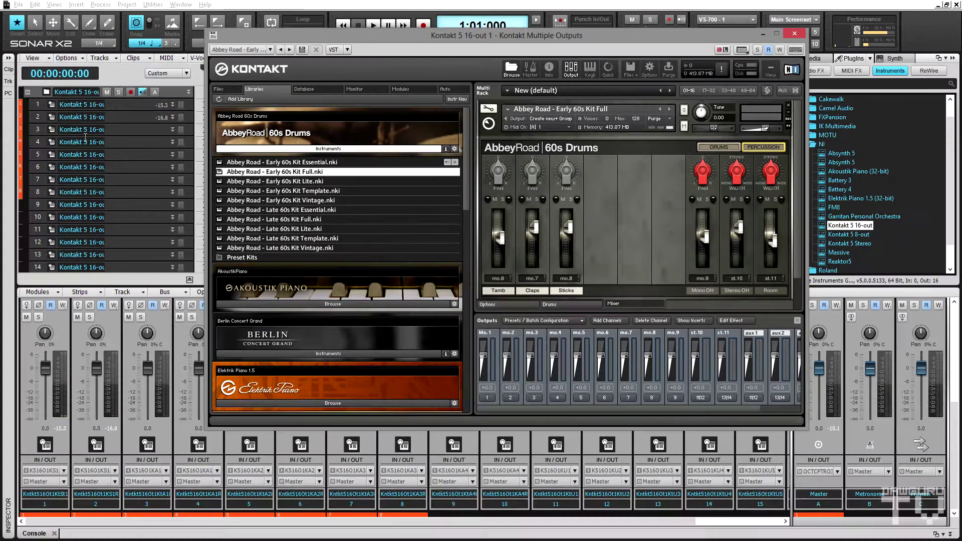
Set track 10's input to Kontakt 5 16-out 1 Kt. mo.6/Kt. mo.7 Stereo, then select track 11
drag(42, 104, 47, 205)
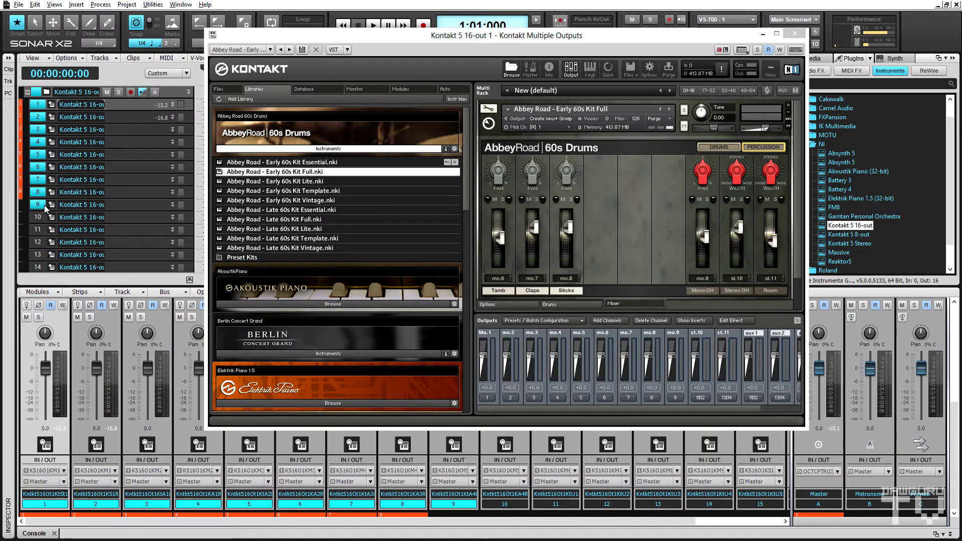
click(42, 217)
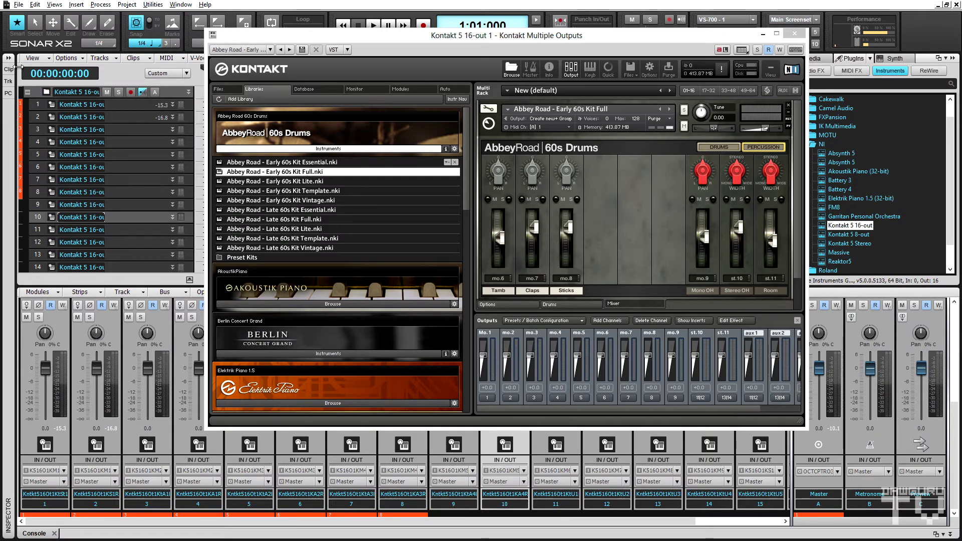
click(9, 58)
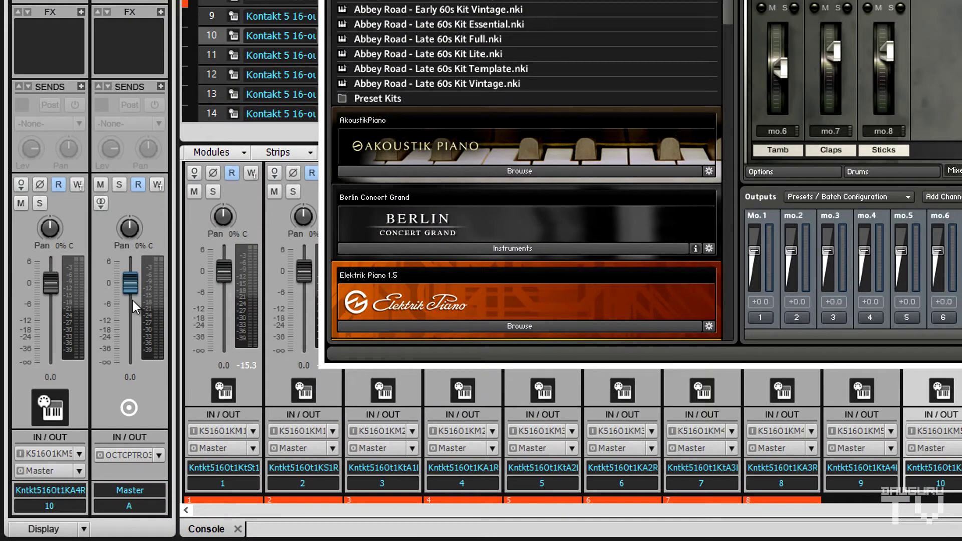
click(79, 454)
mouse_move(178, 456)
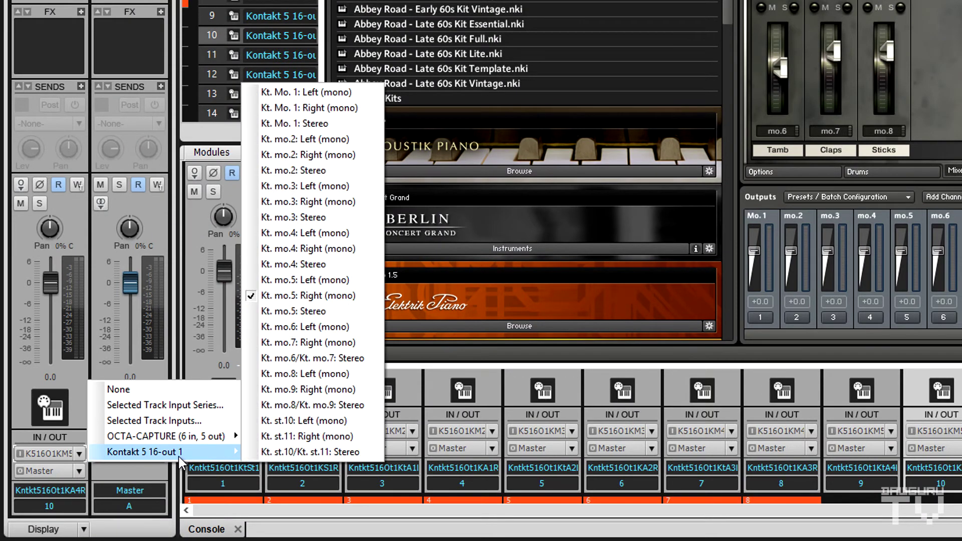
click(360, 359)
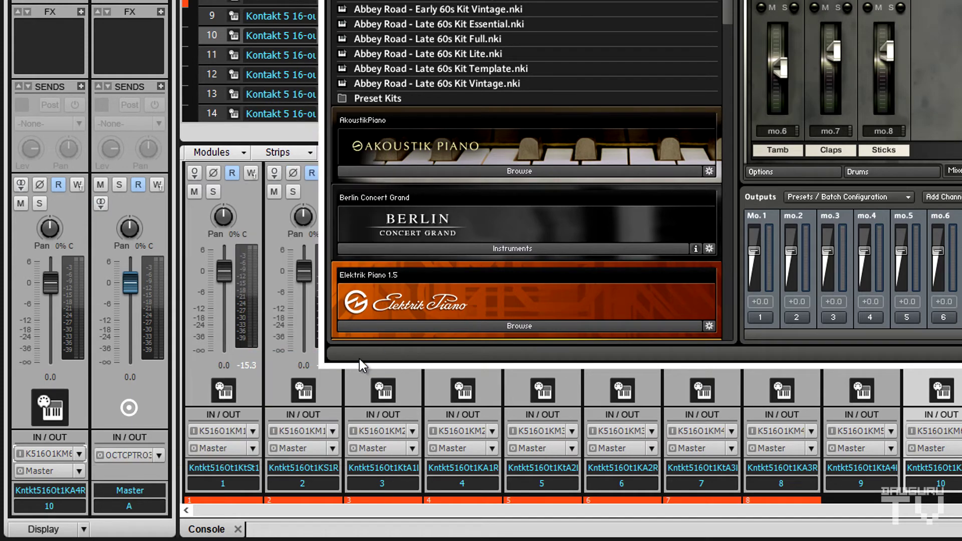
click(233, 55)
click(75, 454)
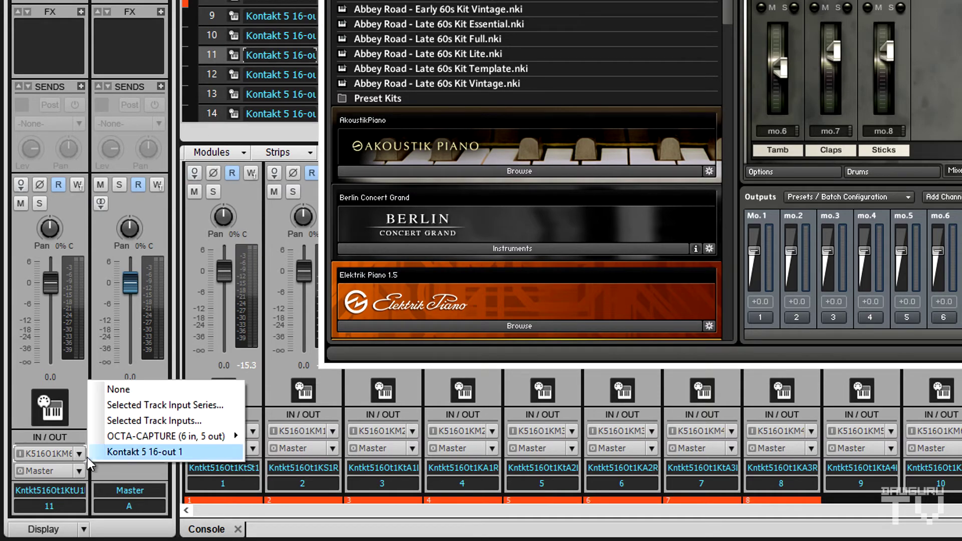
Set track 11's input to Kt. mo.8/Kt. mo.9 Stereo and delete the five unused output tracks
mouse_move(147, 453)
click(351, 405)
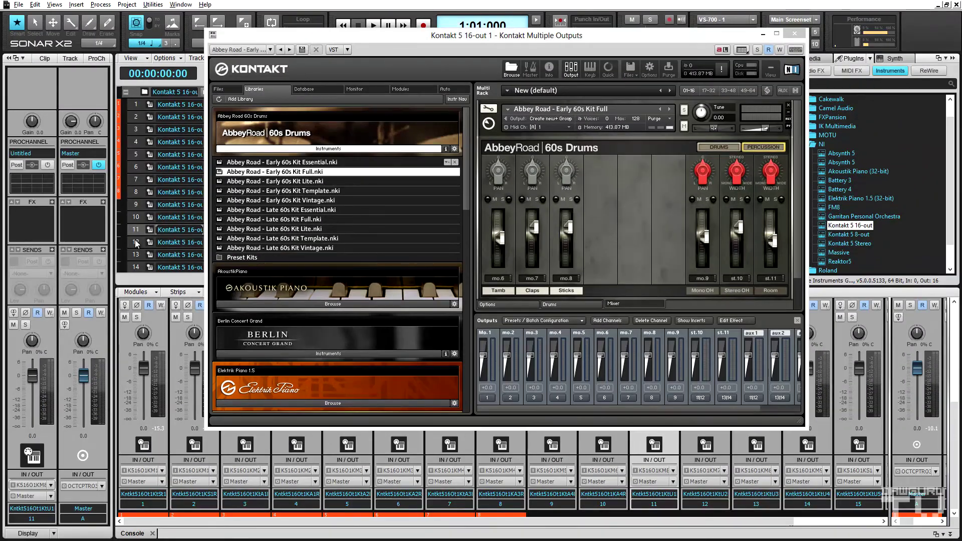
ctrl+click(136, 254)
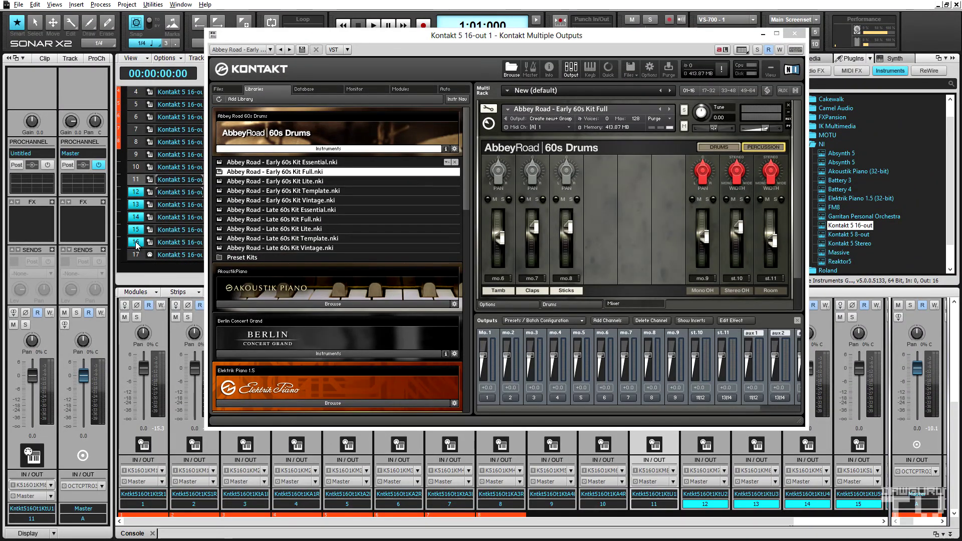
right_click(138, 245)
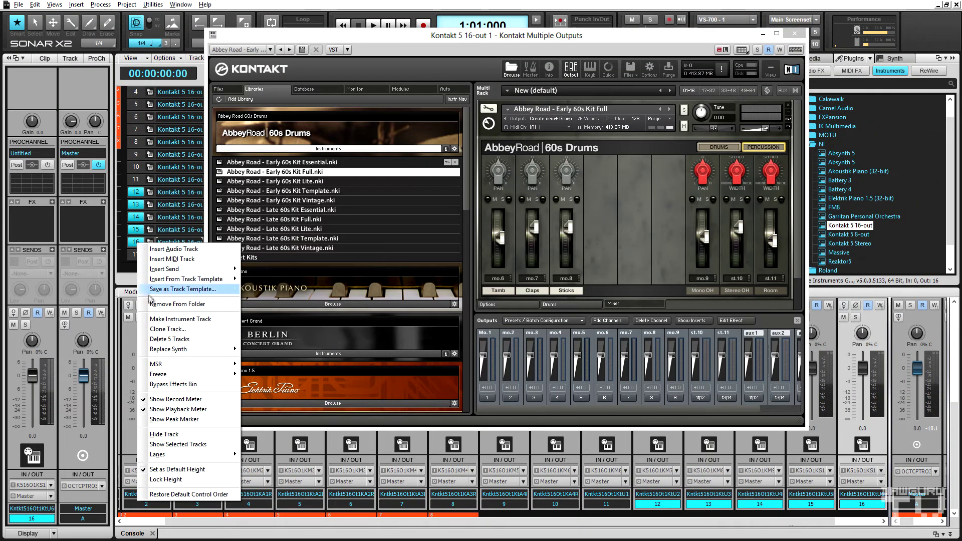
click(170, 343)
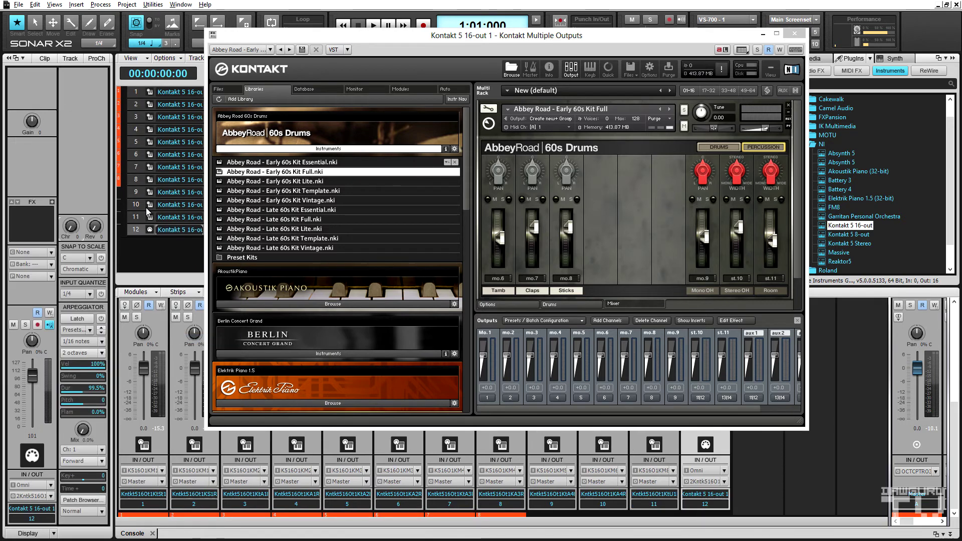
scroll(145, 208, up, 2)
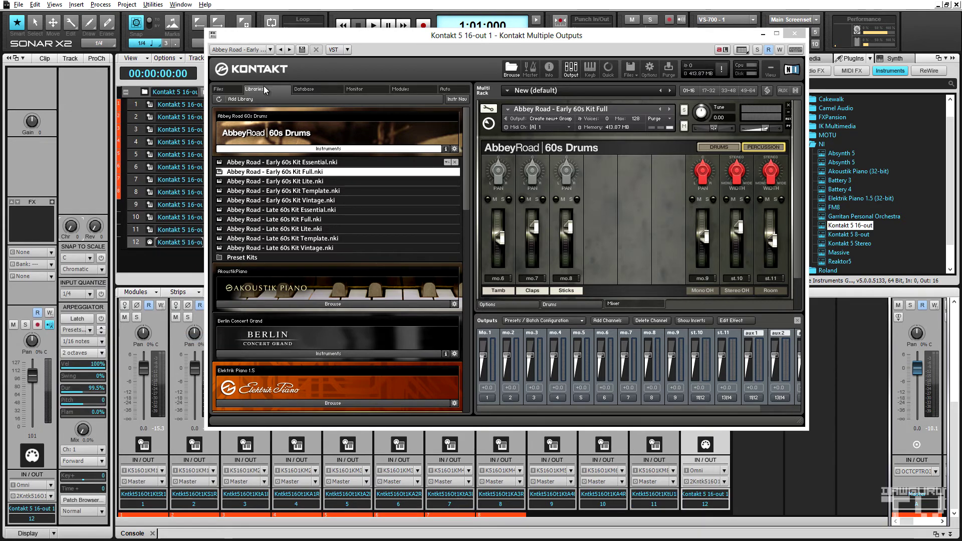
drag(286, 35, 390, 30)
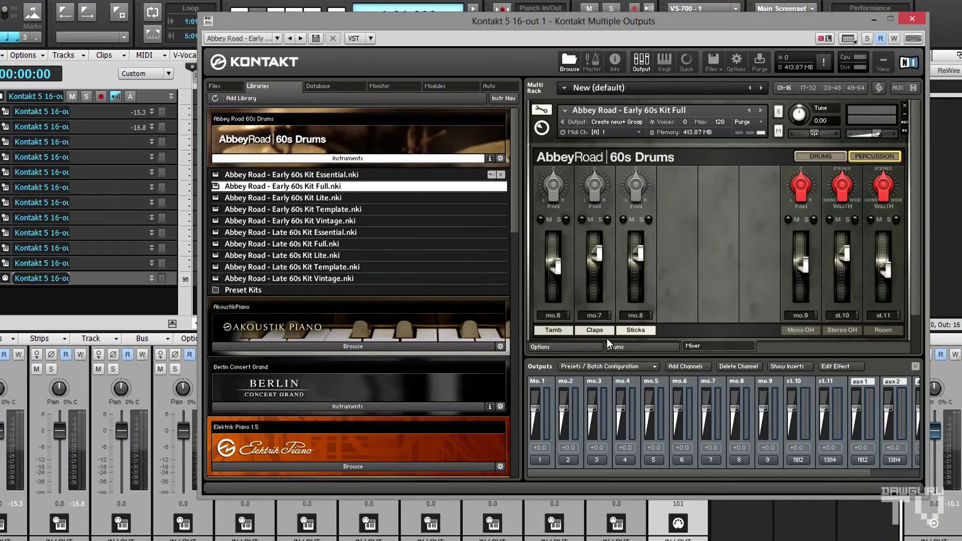
In the drum kit view, audition the floor tom, high crash, low crash and sizzle ride
click(612, 346)
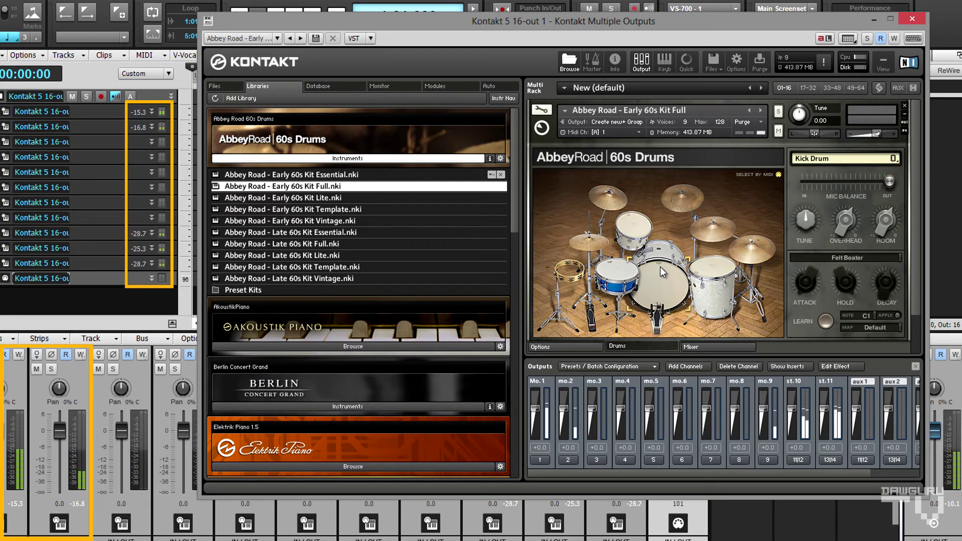
click(708, 269)
click(624, 265)
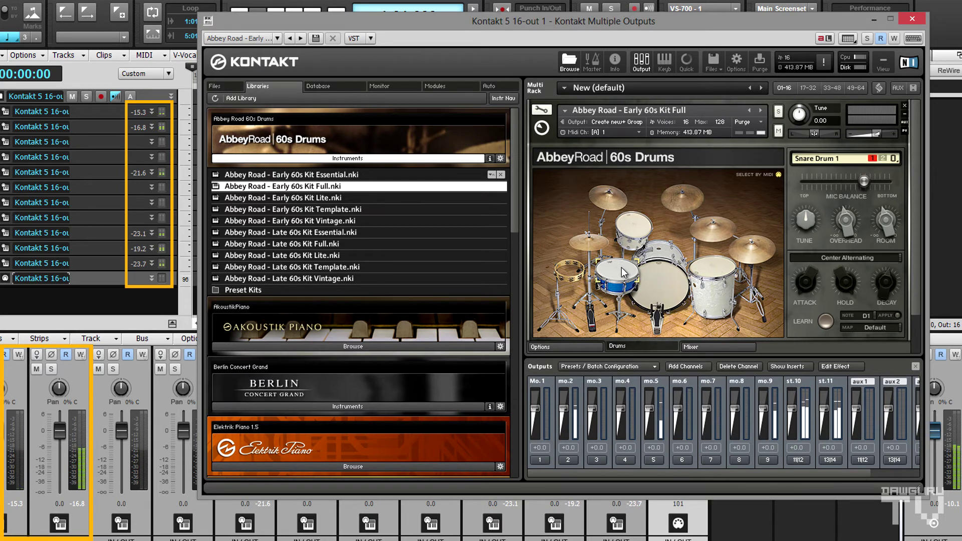
click(612, 201)
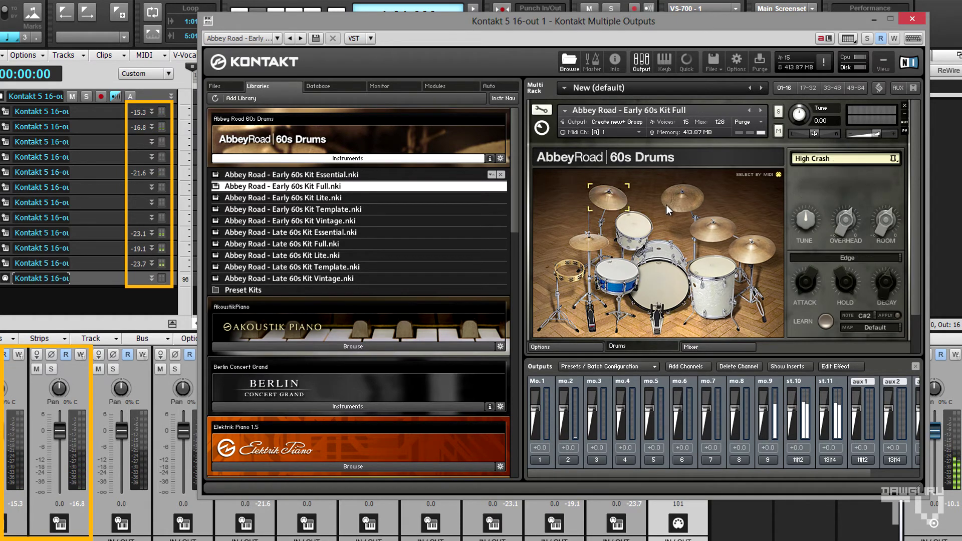
click(688, 200)
click(714, 231)
click(754, 261)
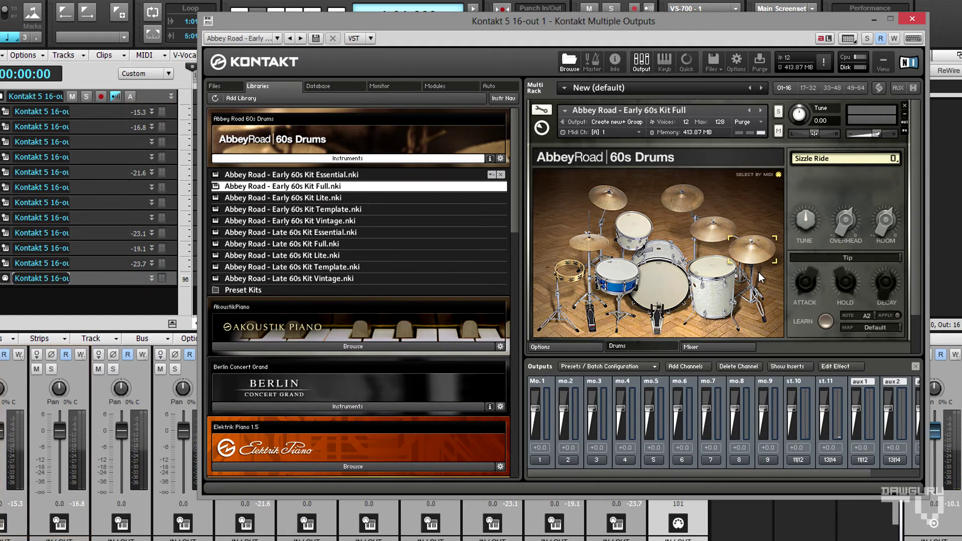
Check the Mixer and Options pages, then play kick, snare, rack tom, hi-hat, low crash and ride to verify tracks
click(747, 347)
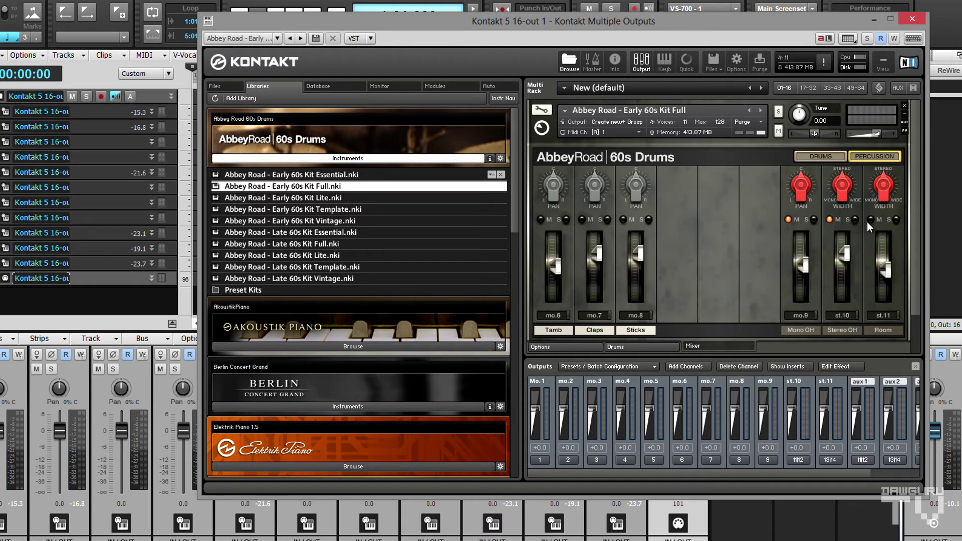
click(572, 345)
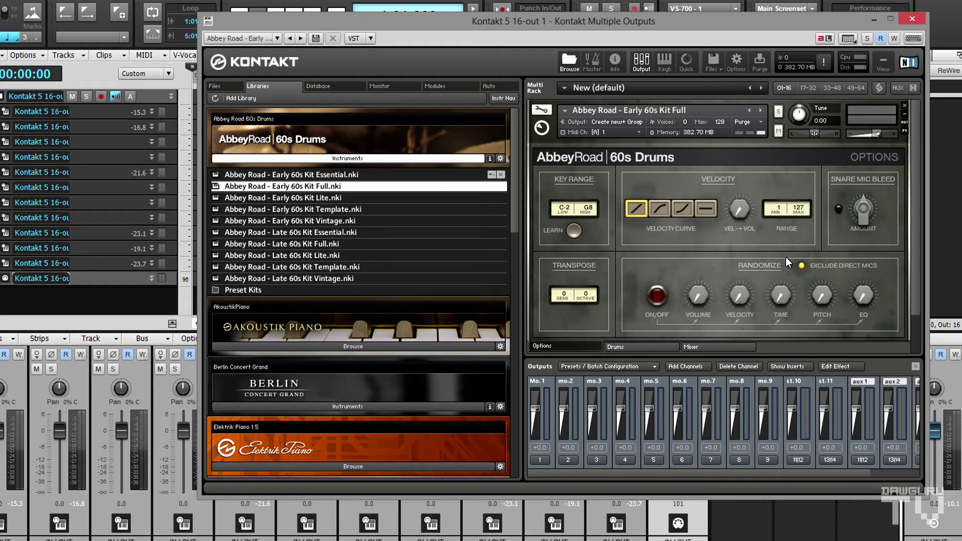
click(651, 349)
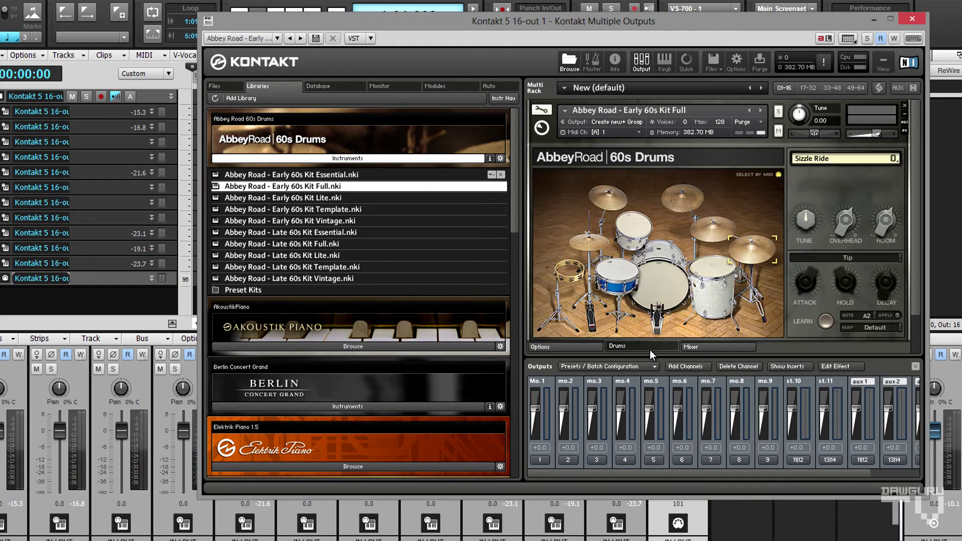
click(661, 278)
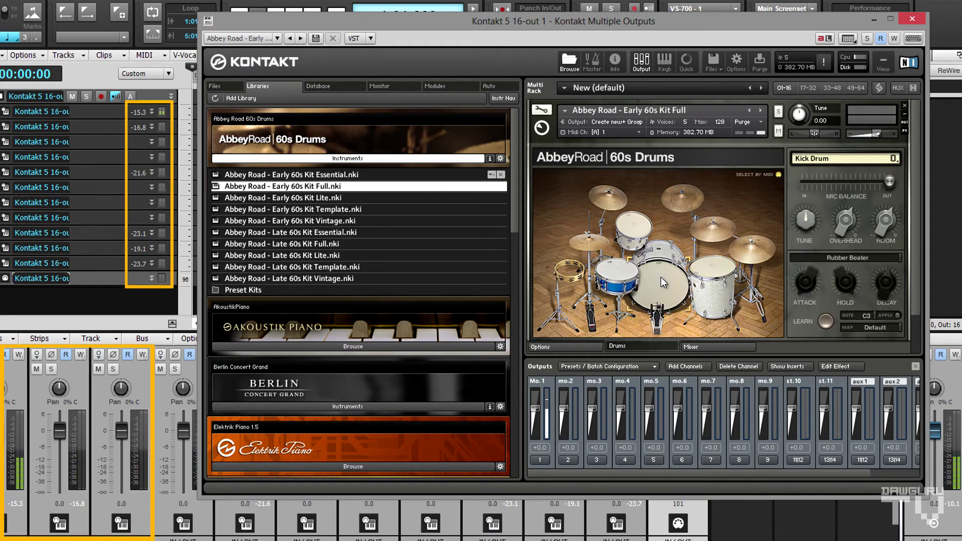
click(624, 277)
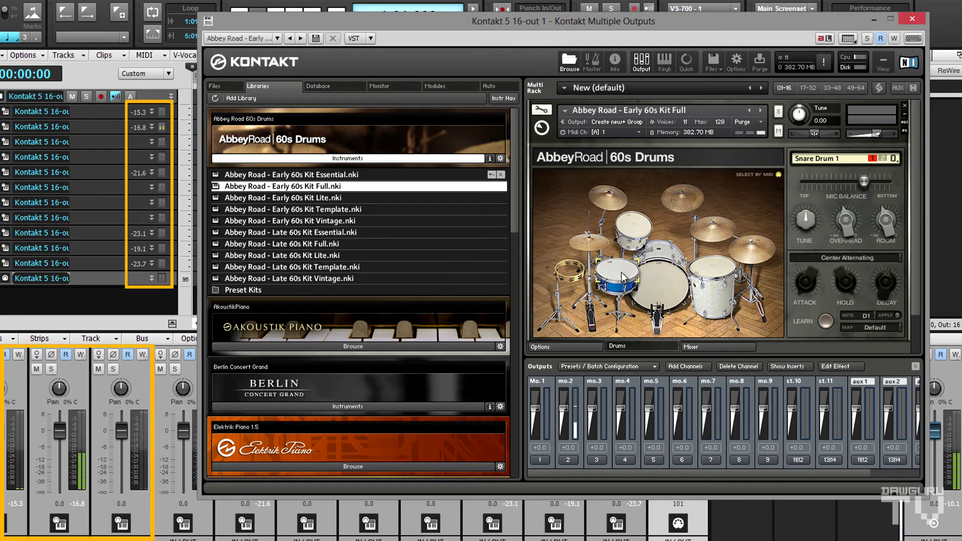
click(635, 236)
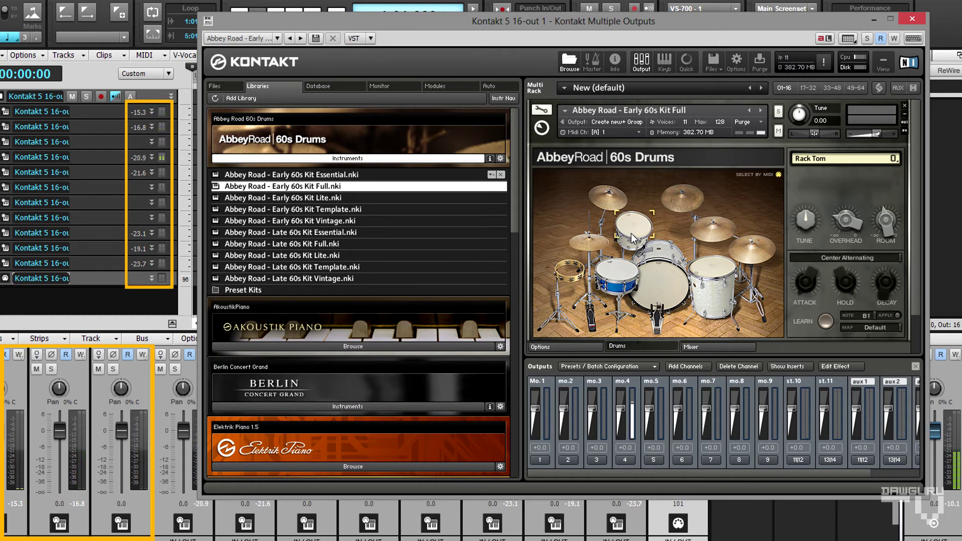
click(594, 248)
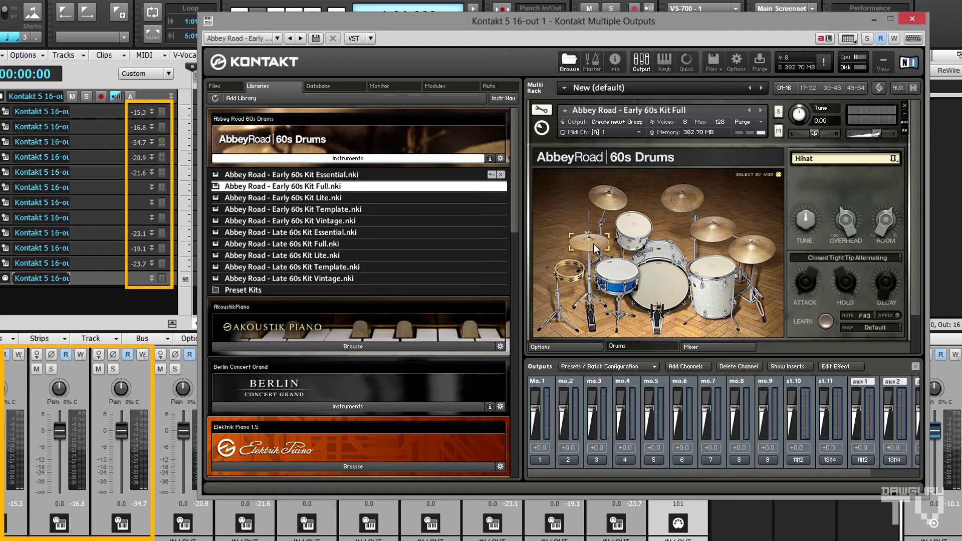
click(682, 208)
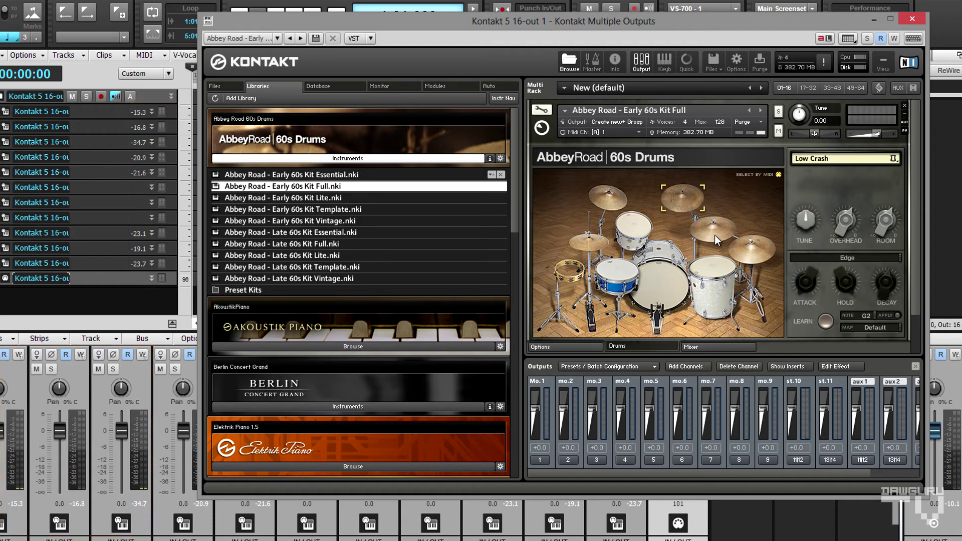
click(717, 233)
click(754, 252)
Recheck the mixer, then play sizzle ride, crashes, hi-hat, snare, rack tom and kick while watching meters
click(726, 346)
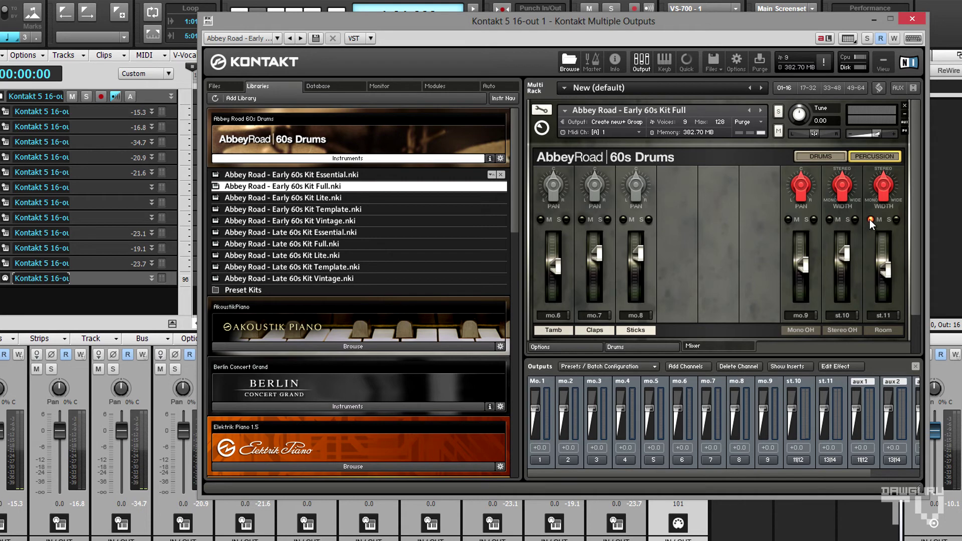
click(666, 345)
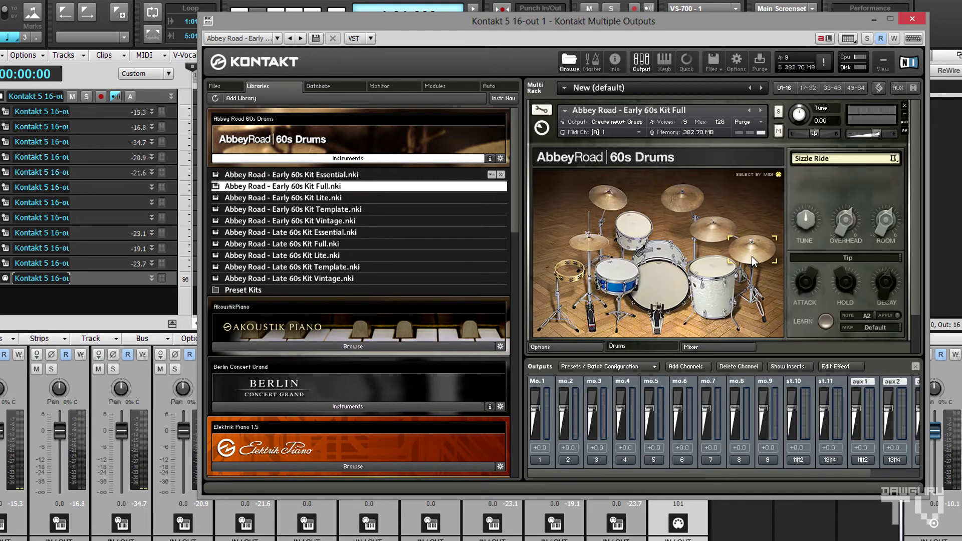
click(752, 257)
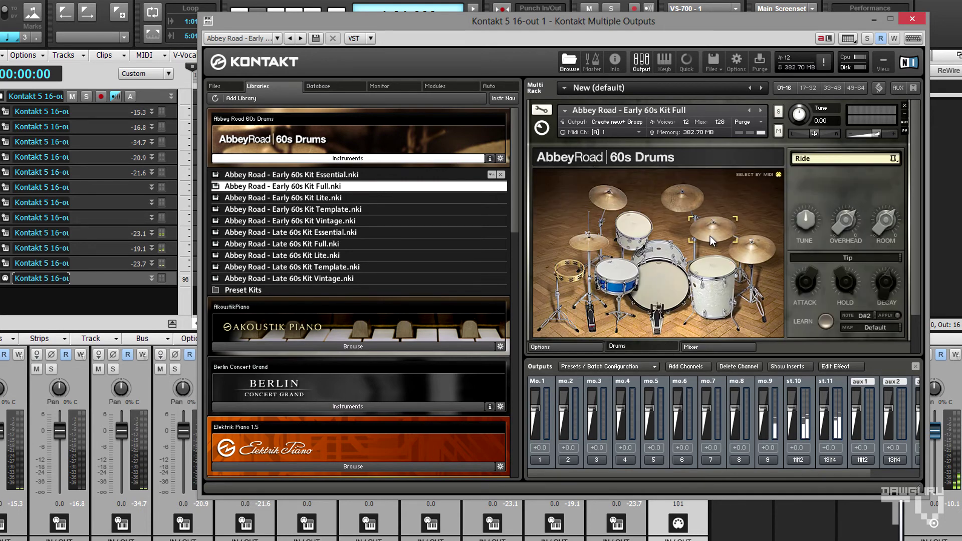
click(682, 213)
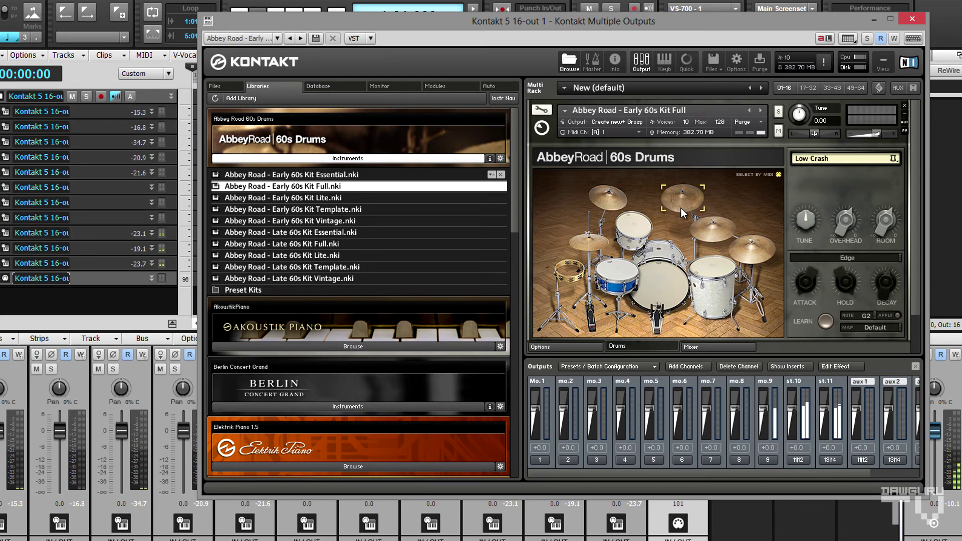
click(613, 206)
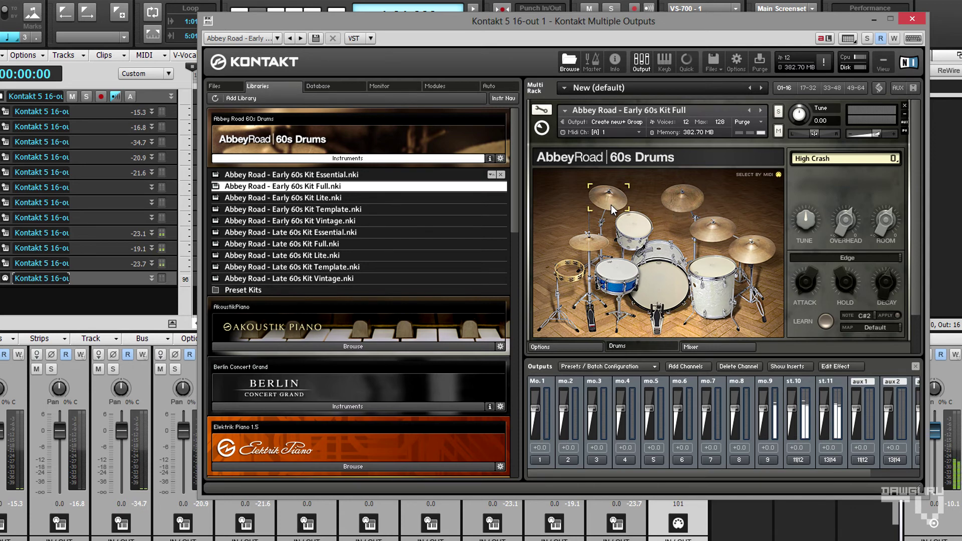
click(599, 251)
click(624, 265)
click(634, 226)
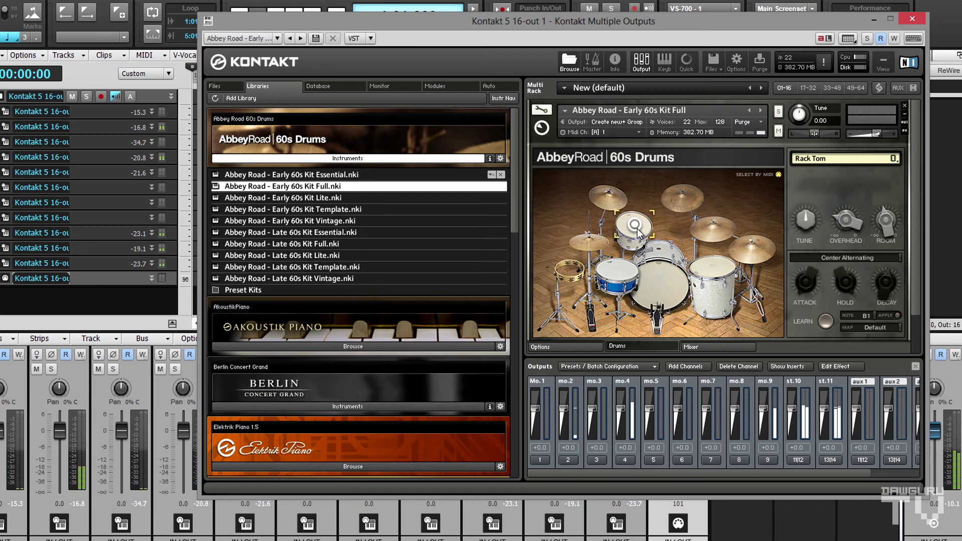
click(668, 300)
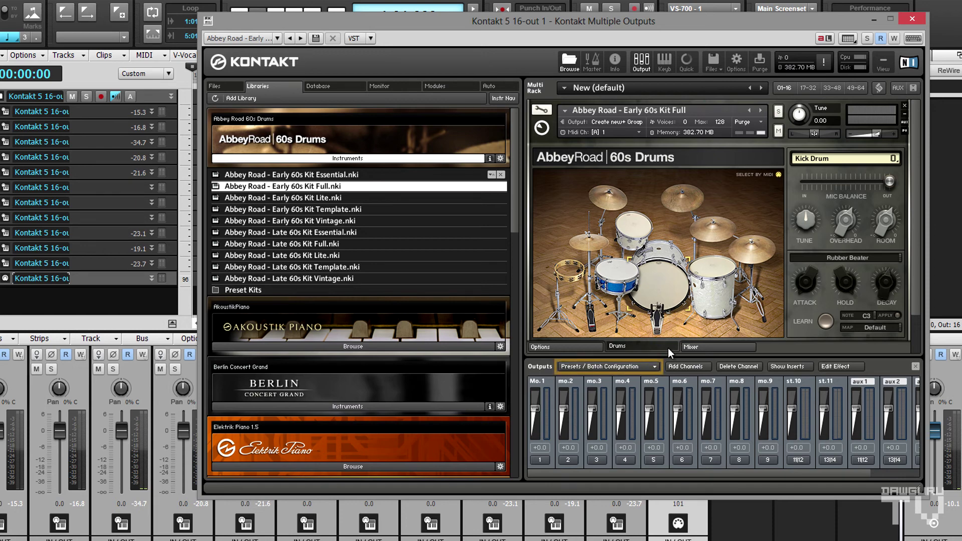
Save Kontakt's output section as a preset named 'Abbey Road 60s Drums'
click(654, 367)
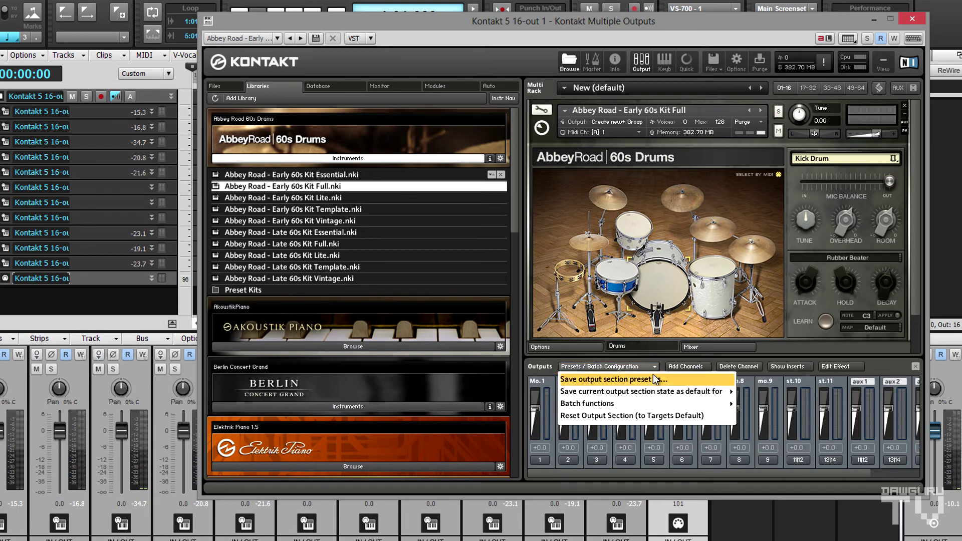
click(653, 379)
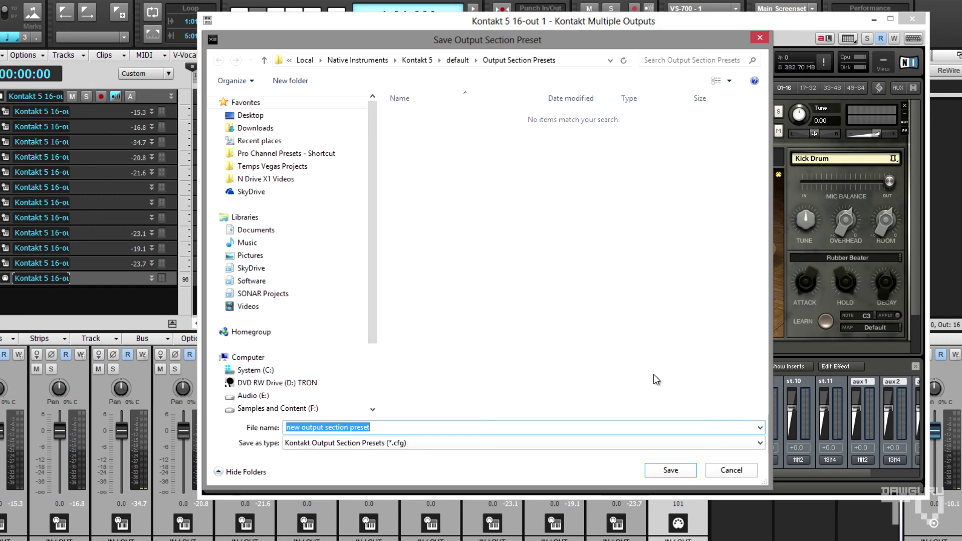
text(Abbey)
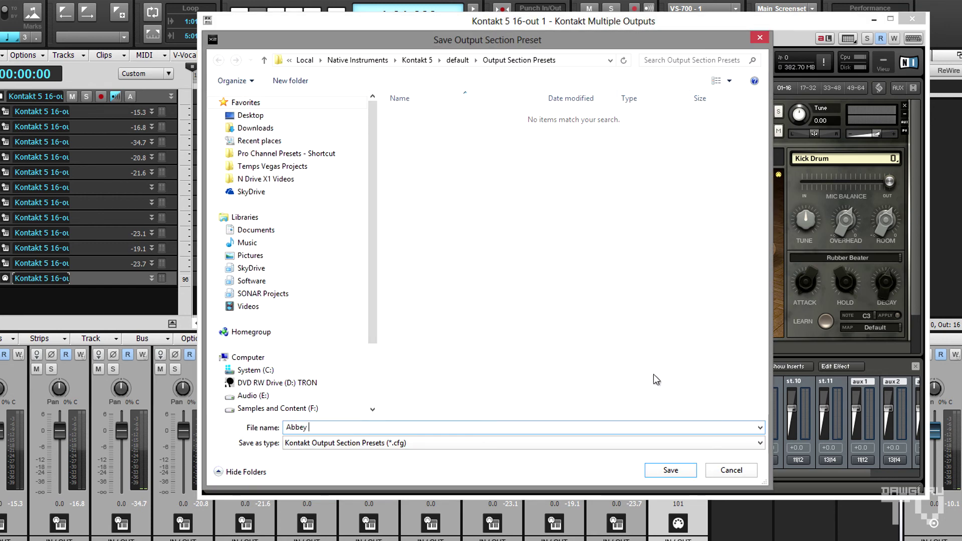
text( Road 60s Drums)
click(671, 470)
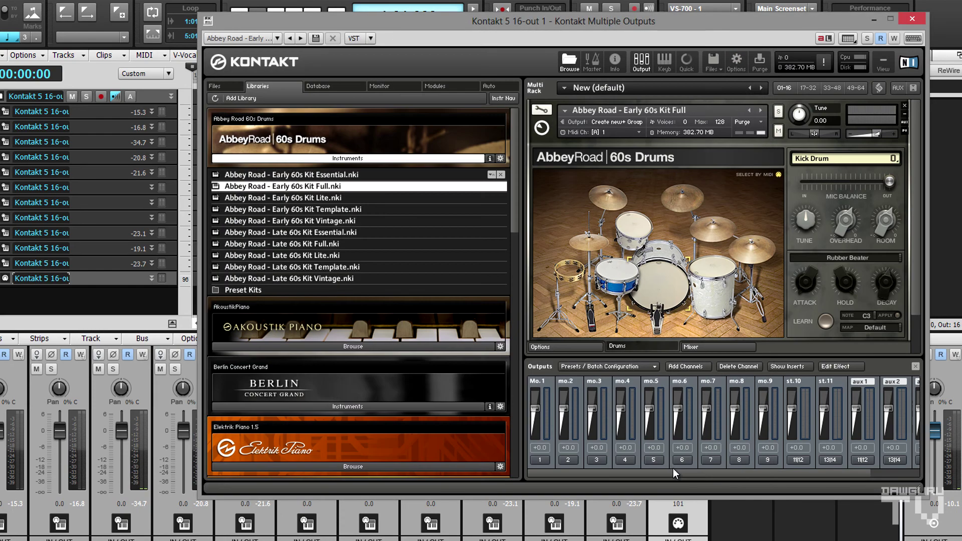
Show the plugin-format submenu for saving the current output section state as default
click(617, 365)
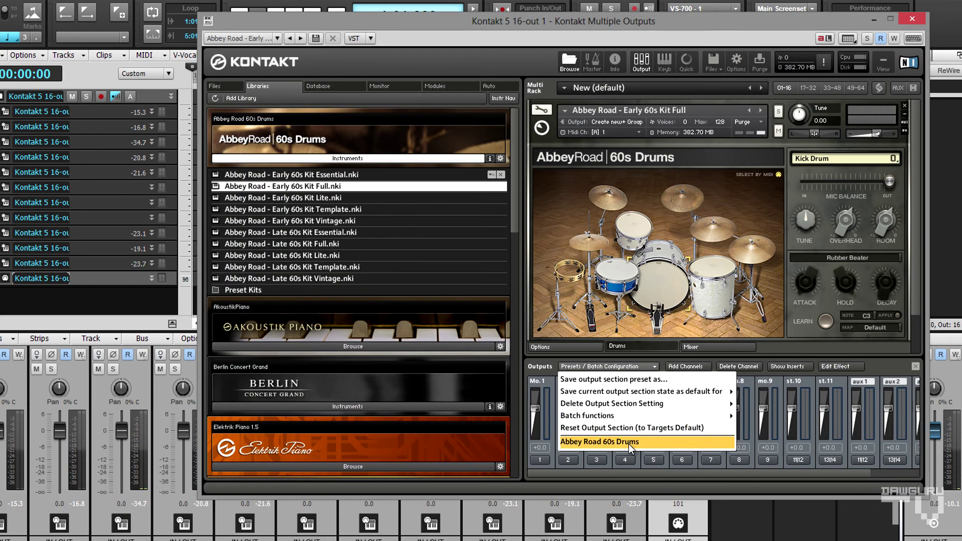
mouse_move(674, 390)
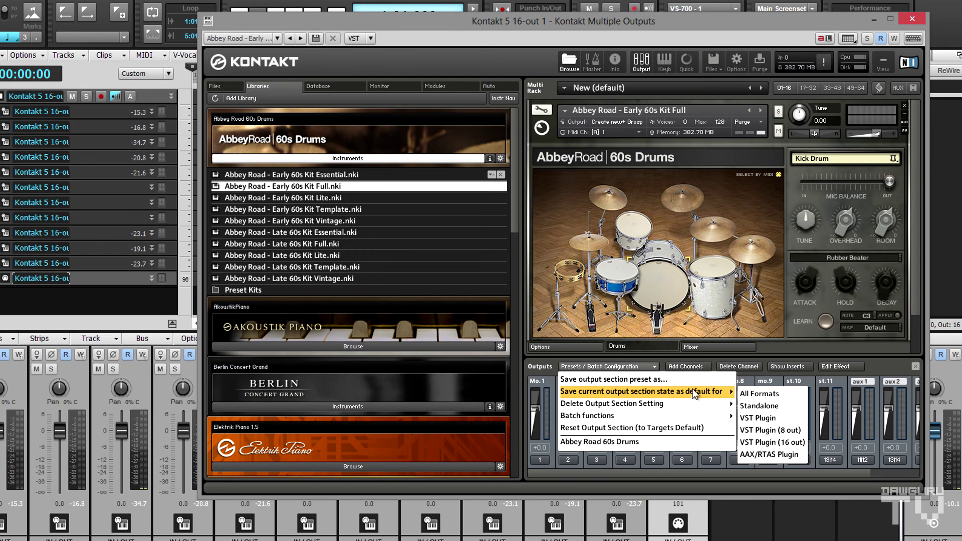